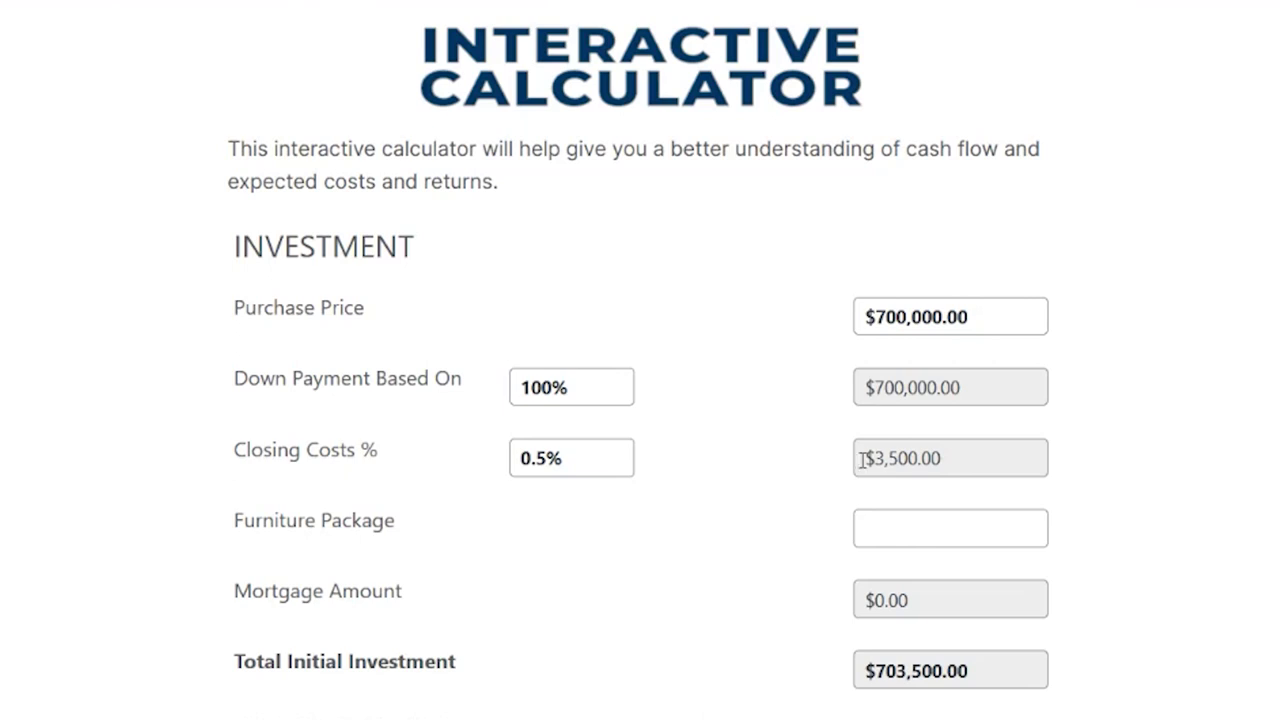
click(943, 530)
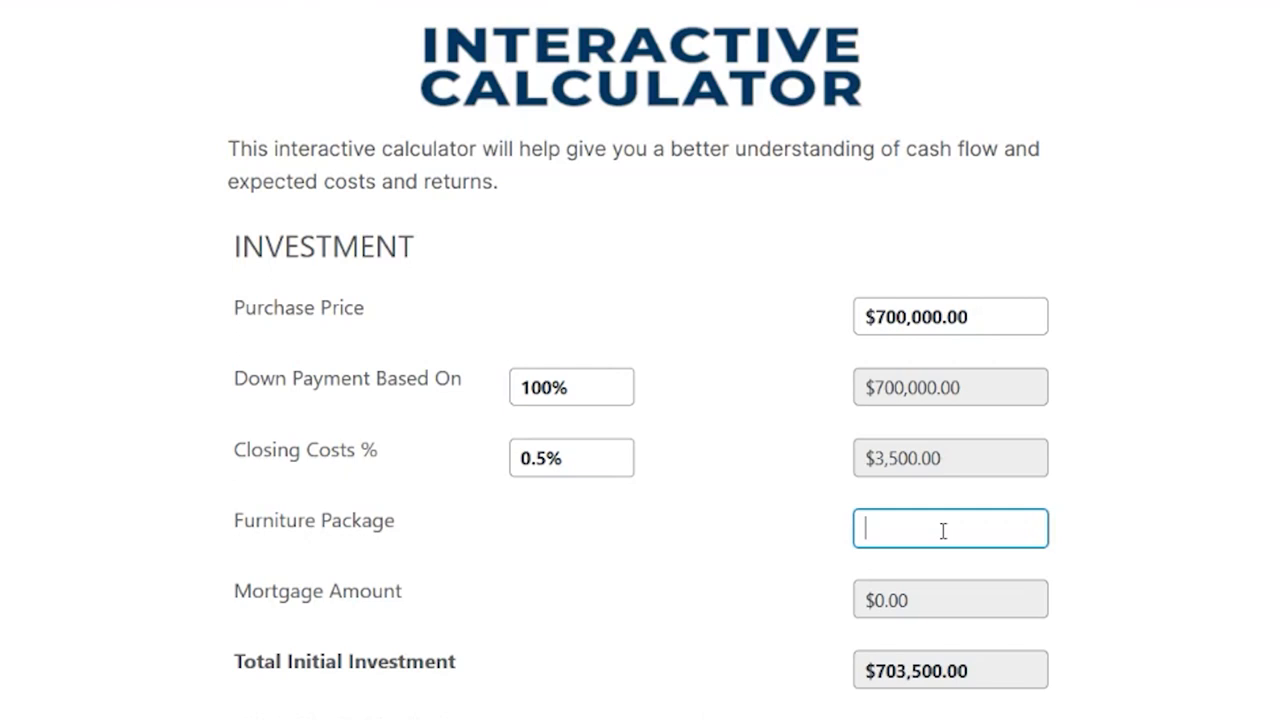
drag(934, 600, 866, 612)
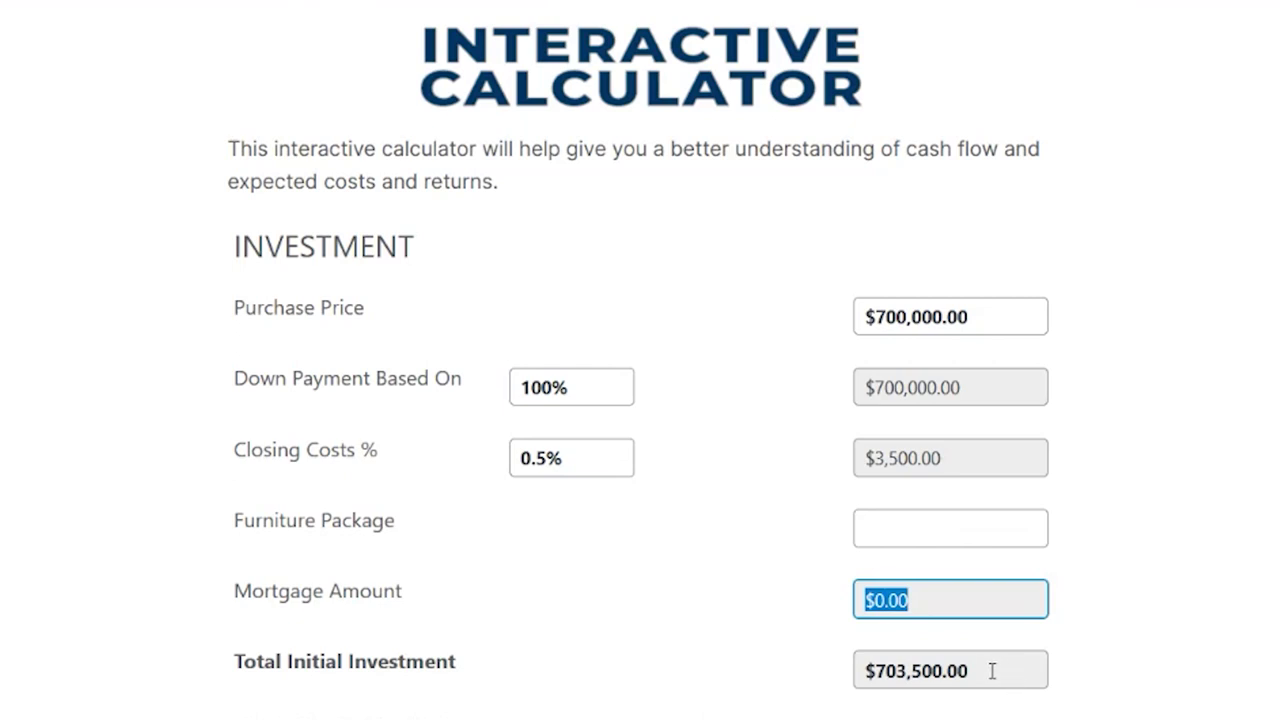
Review the $2,200 annual property insurance and $5,412 annual ($451 monthly) HOA dues
scroll(858, 525, down, 3)
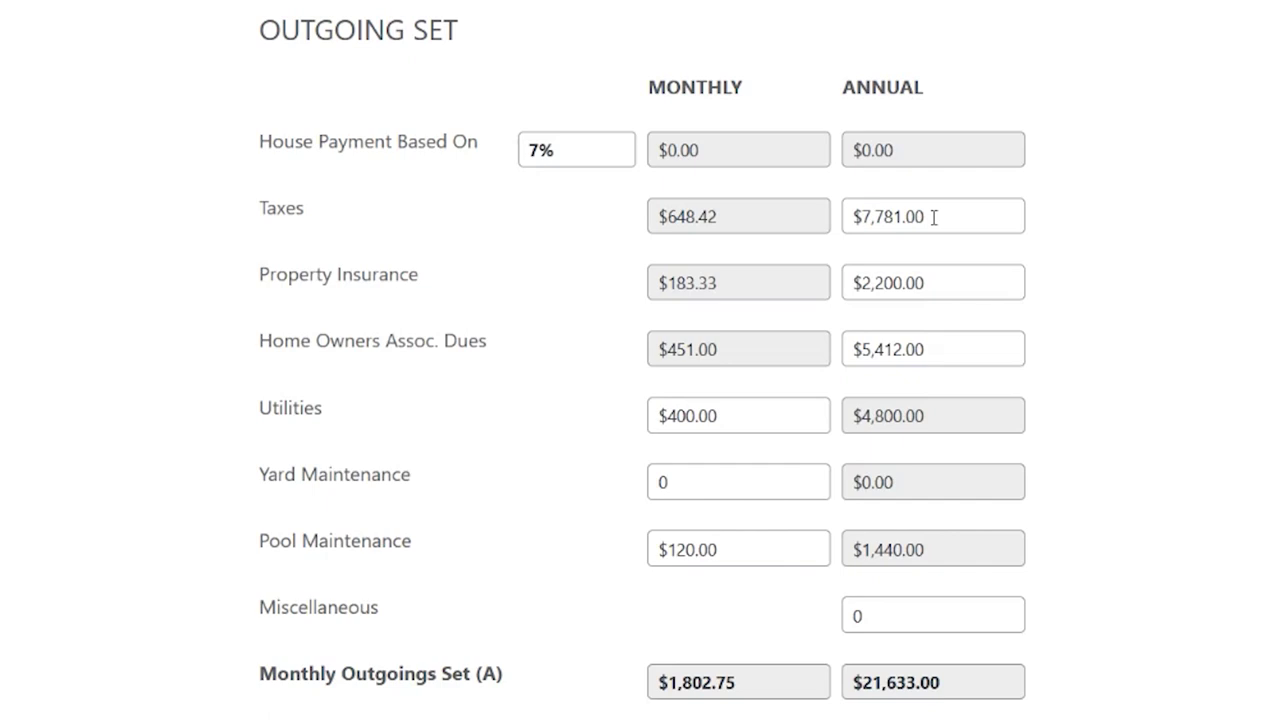
click(932, 285)
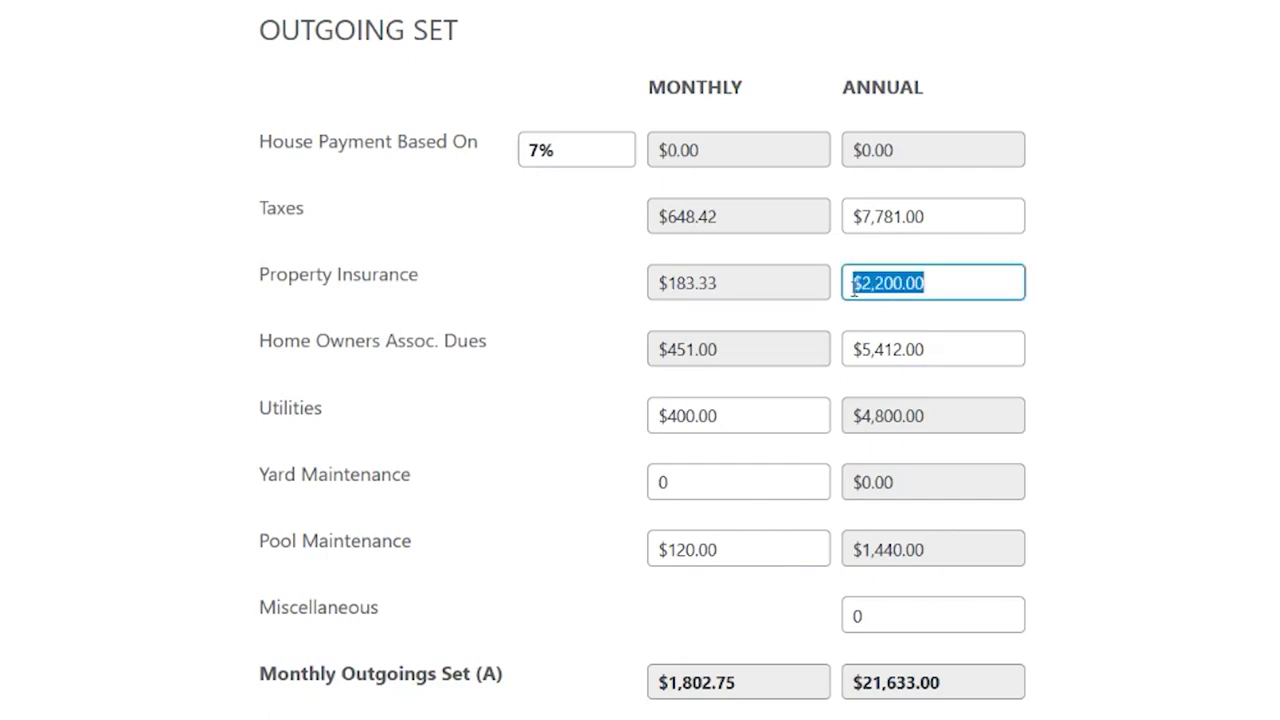
click(951, 281)
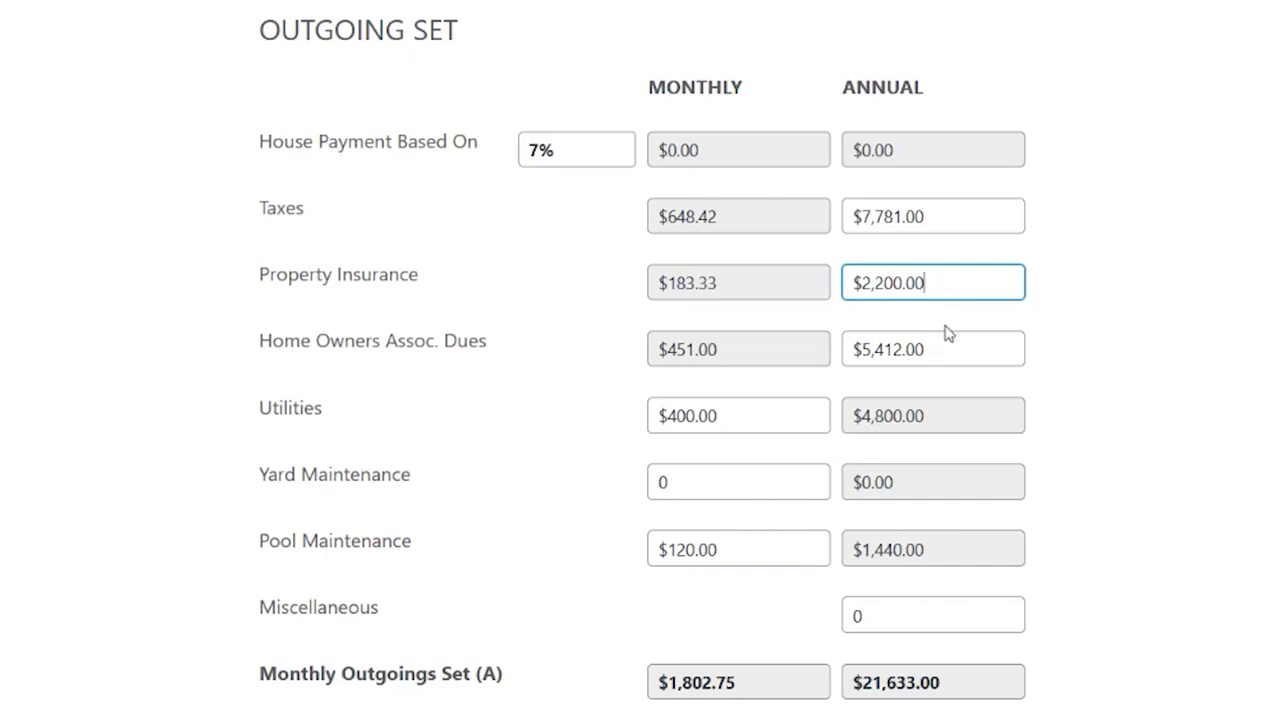
click(946, 349)
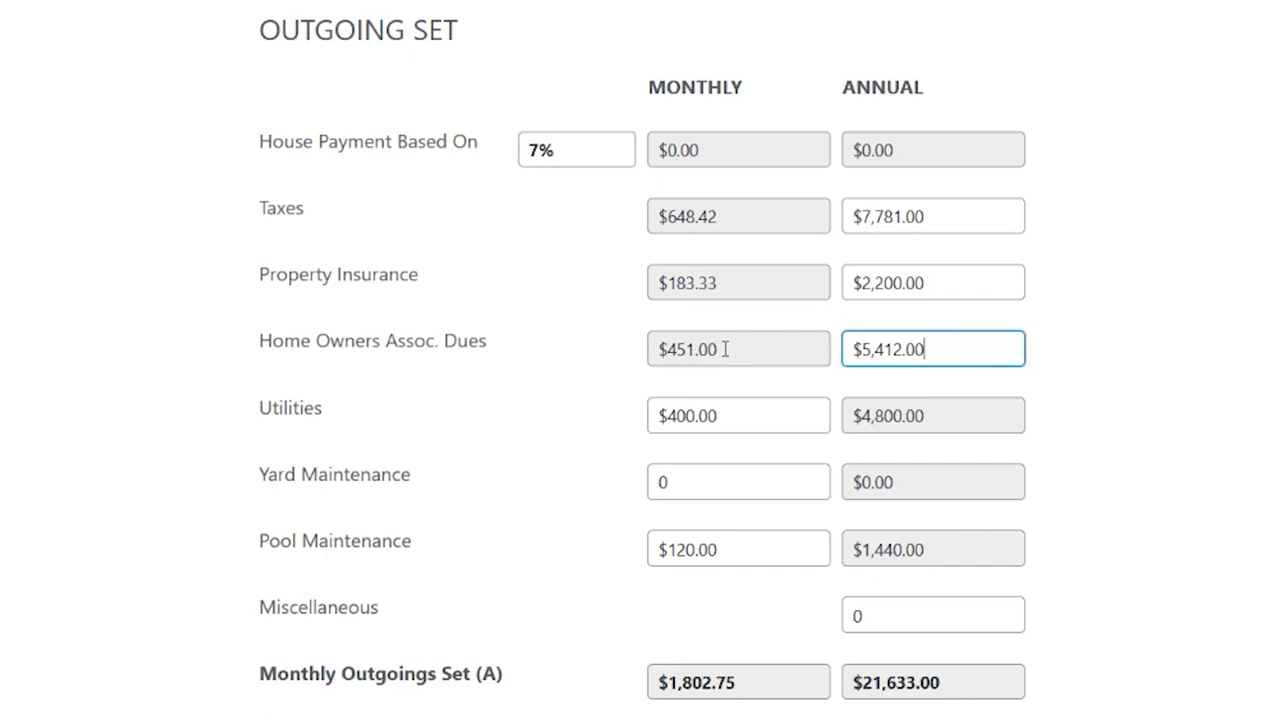
drag(720, 350, 657, 350)
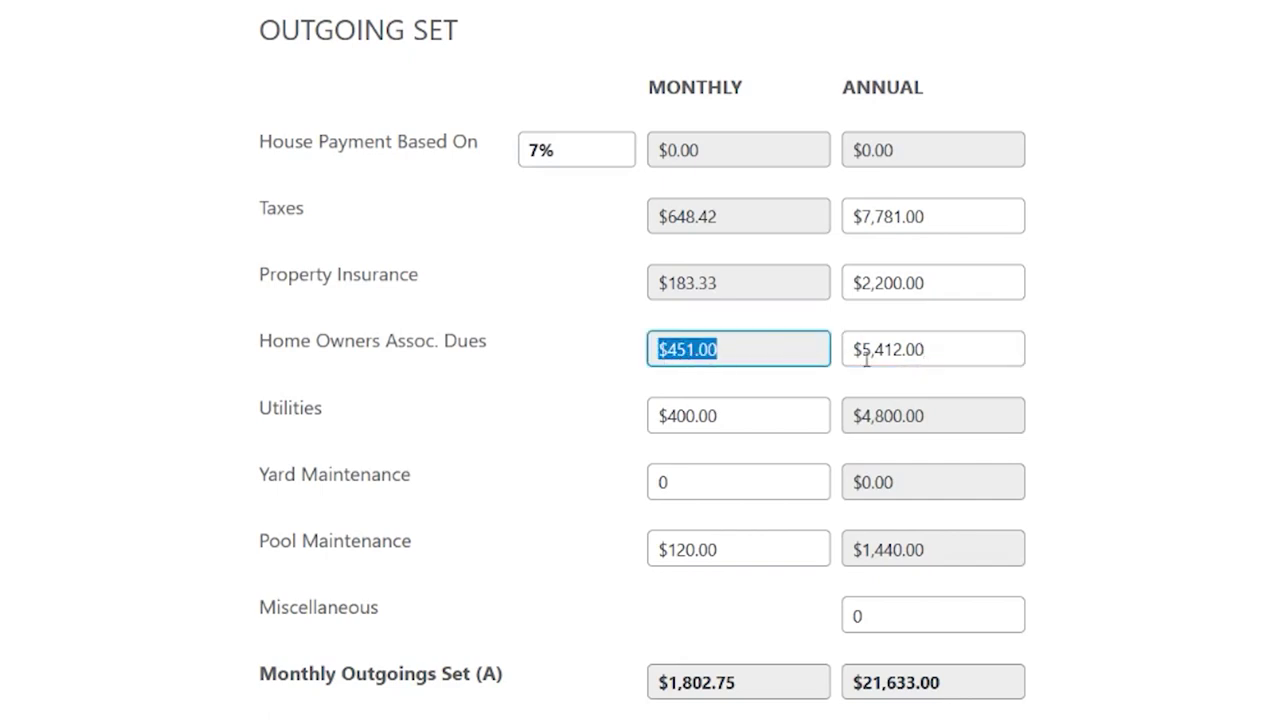
click(1010, 354)
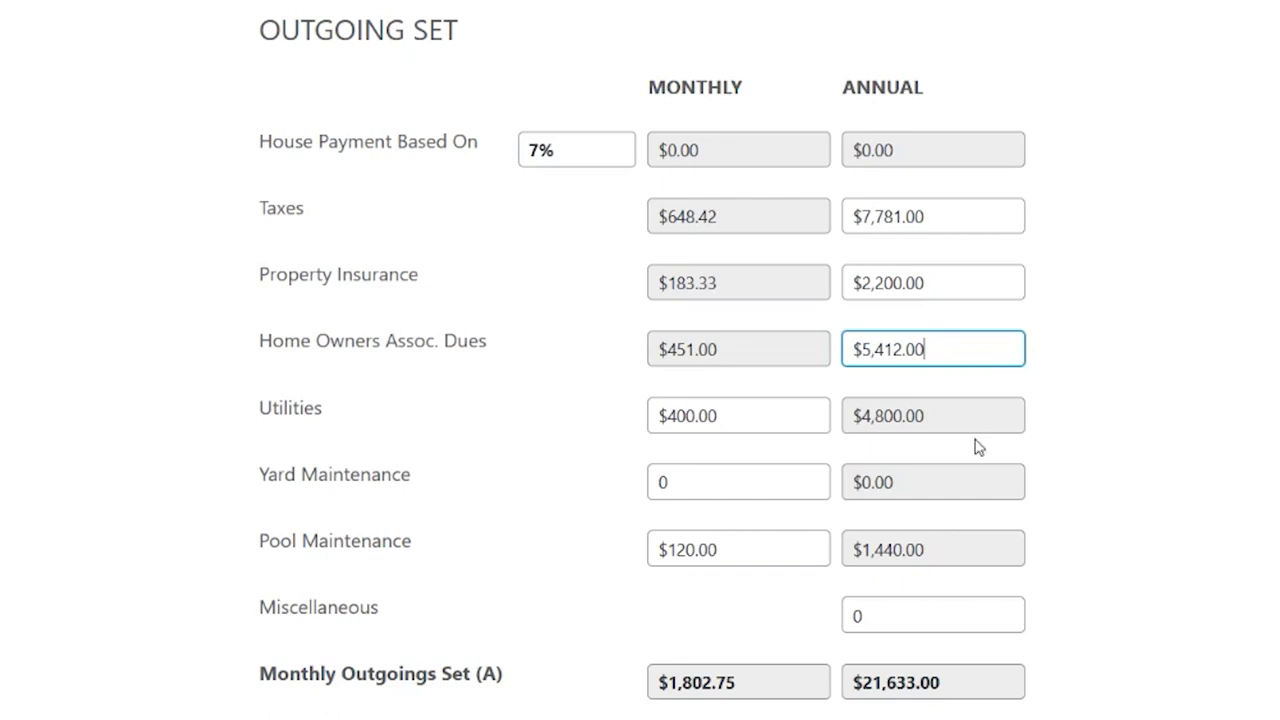
click(958, 485)
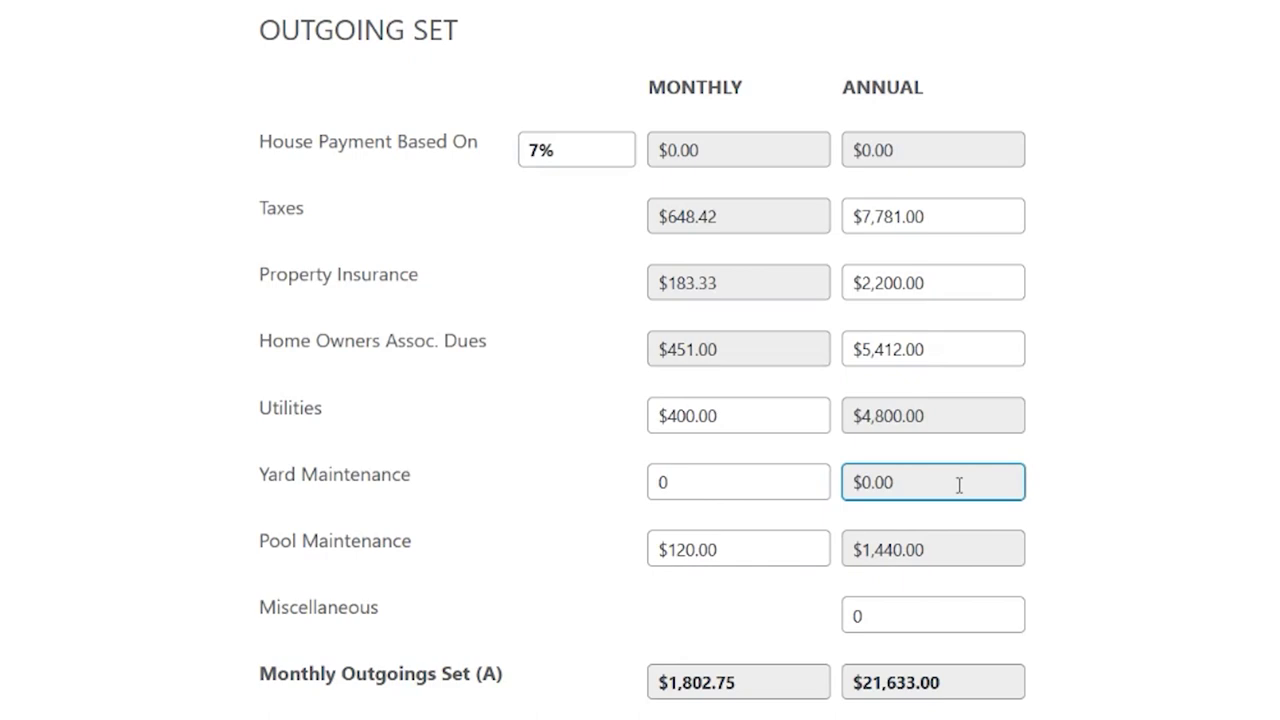
drag(737, 349, 660, 355)
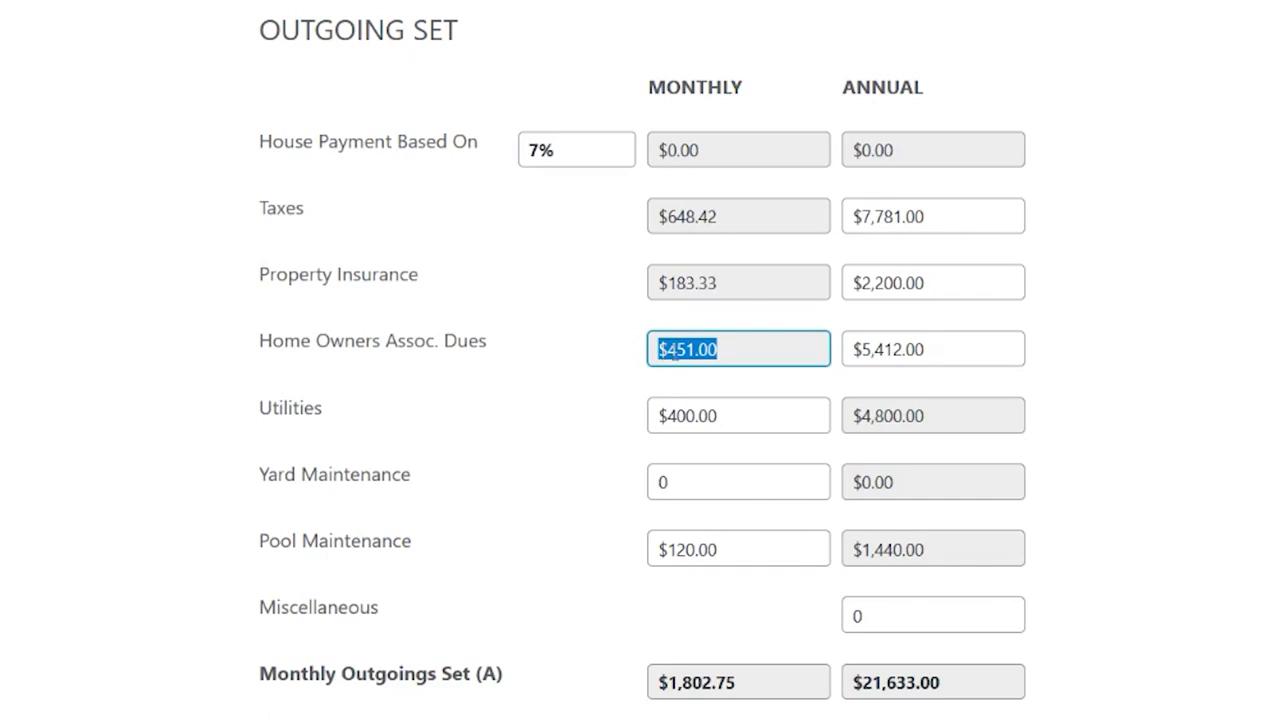
click(762, 349)
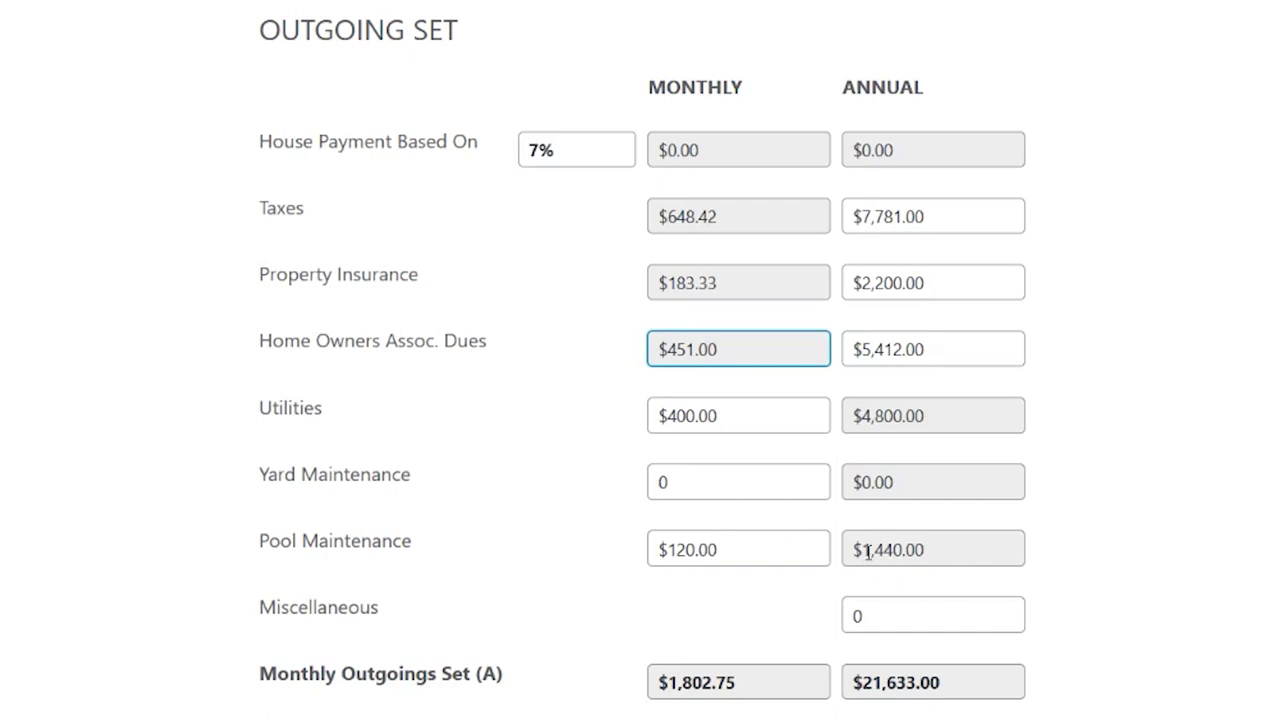
drag(925, 550, 852, 550)
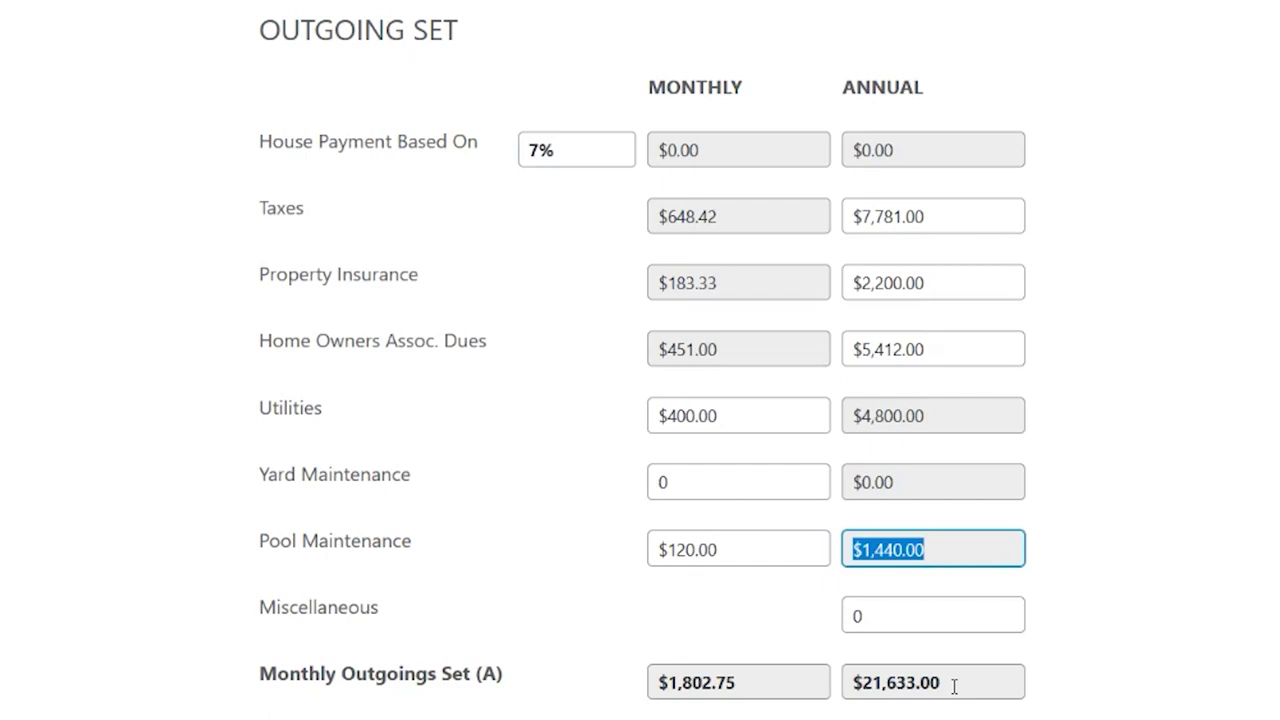
Review the $2,400 annual management fee, 15% rental commission and $11,436.30 management total
scroll(1110, 660, down, 3)
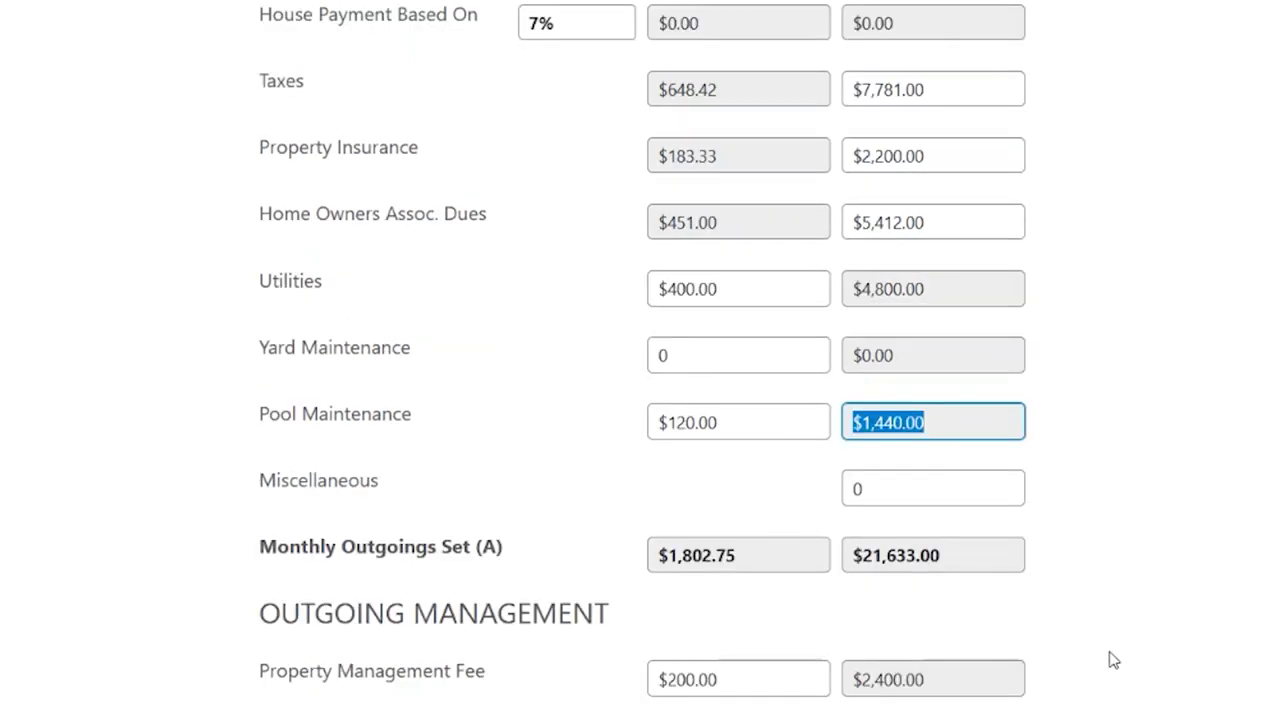
scroll(1110, 660, down, 1)
scroll(1110, 660, down, 2)
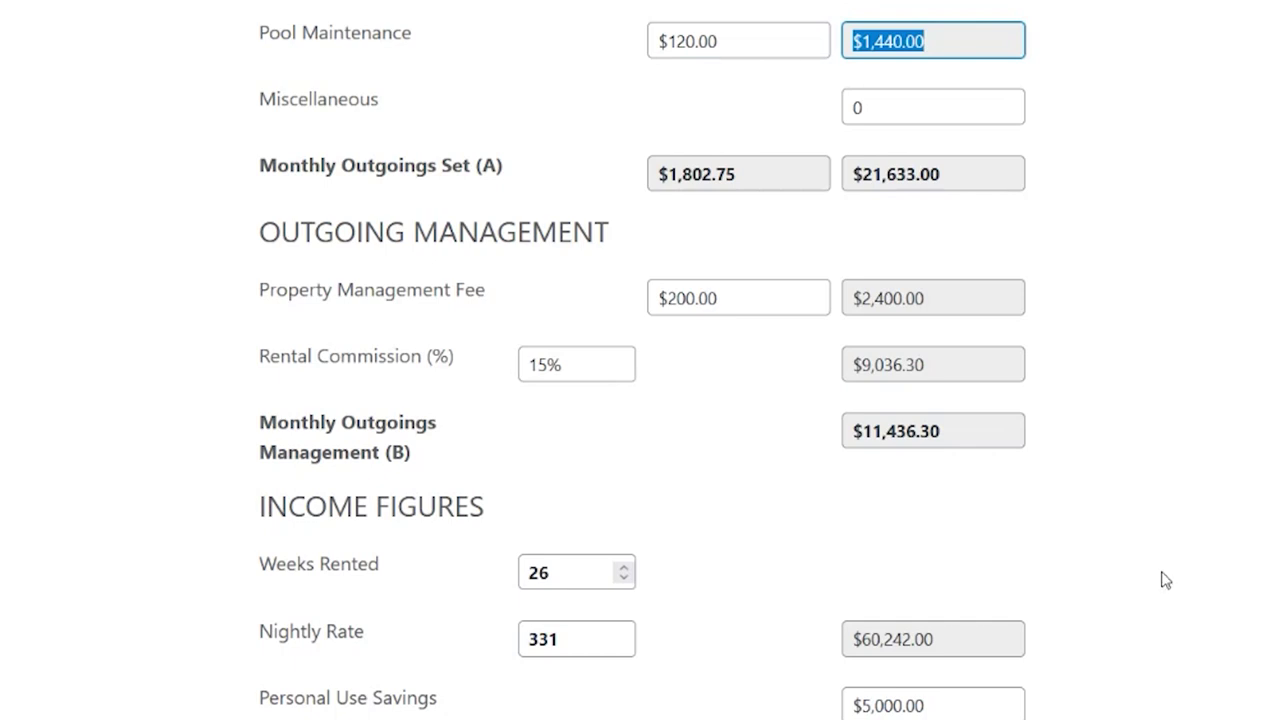
drag(964, 298, 852, 298)
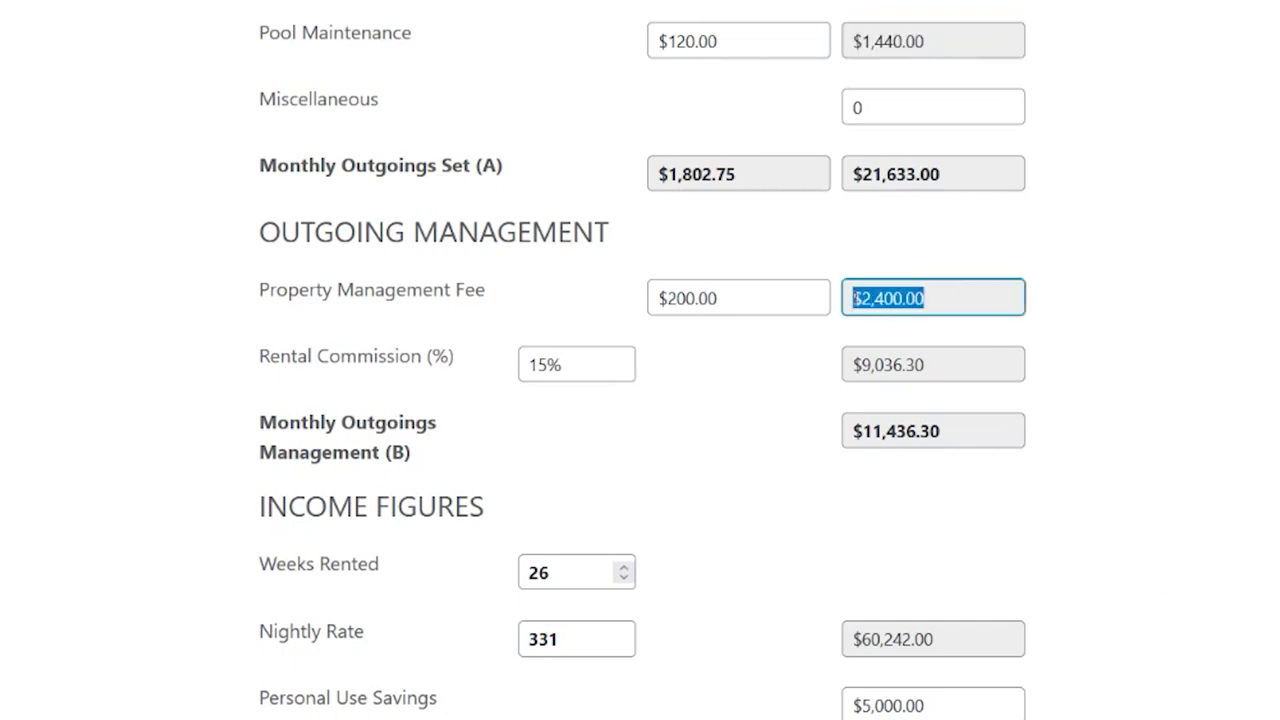
click(582, 368)
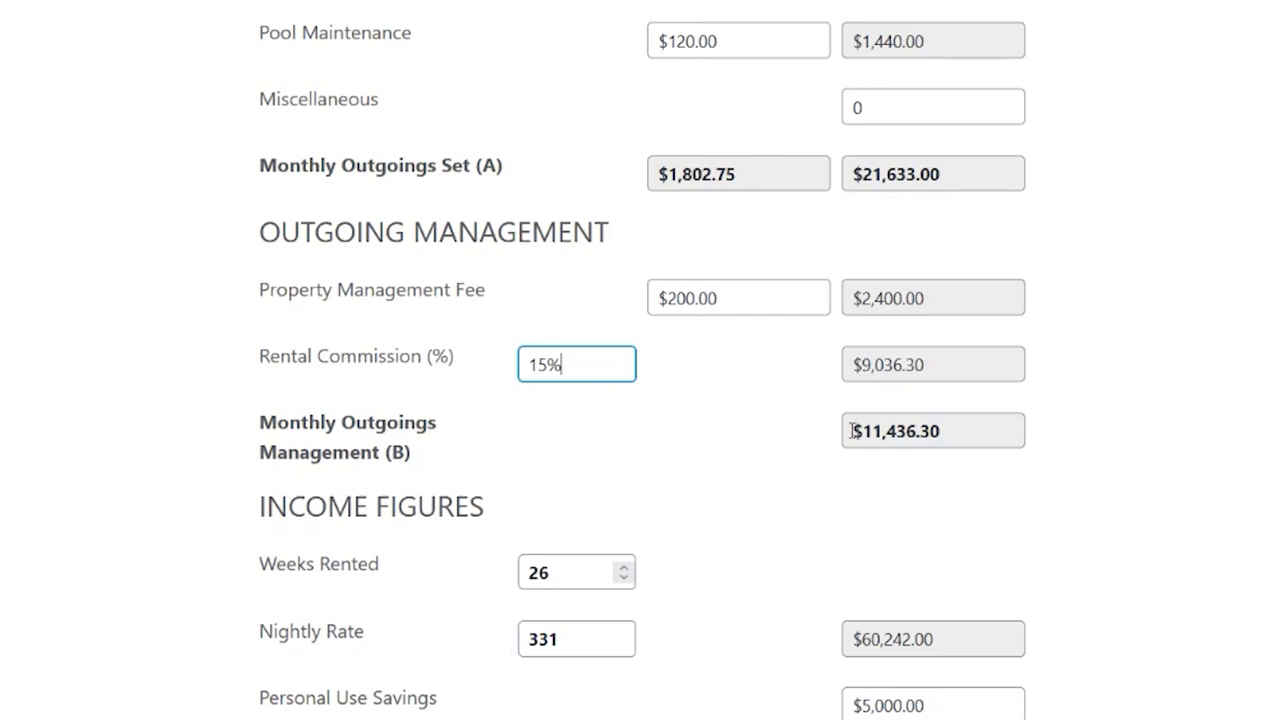
drag(852, 431, 952, 432)
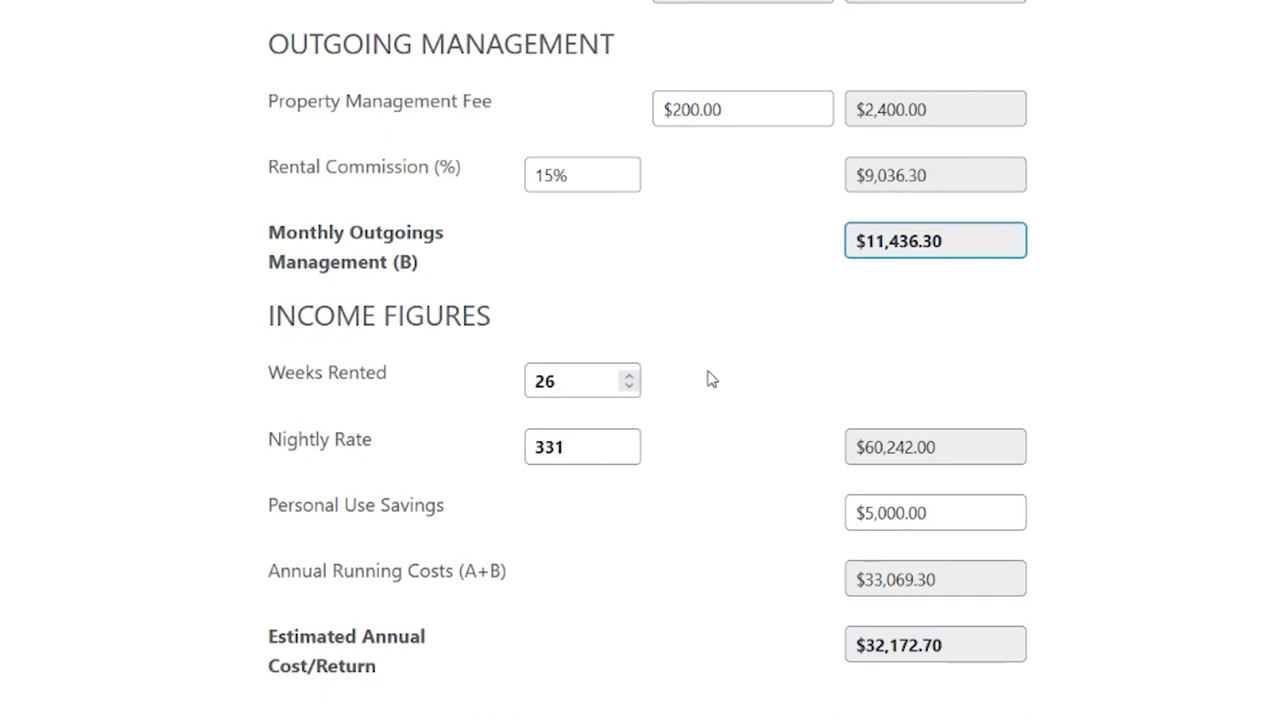
Enter 26 weeks rented, then move on to the nightly rate of 331
click(568, 382)
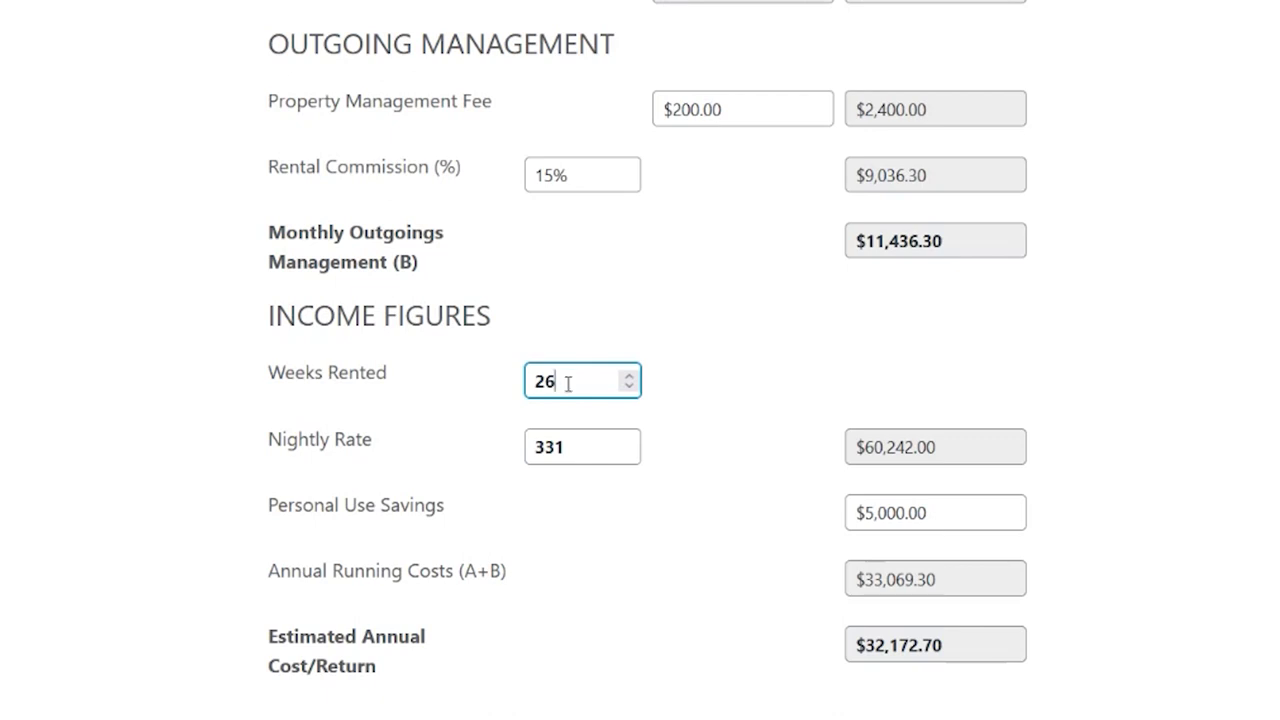
click(571, 446)
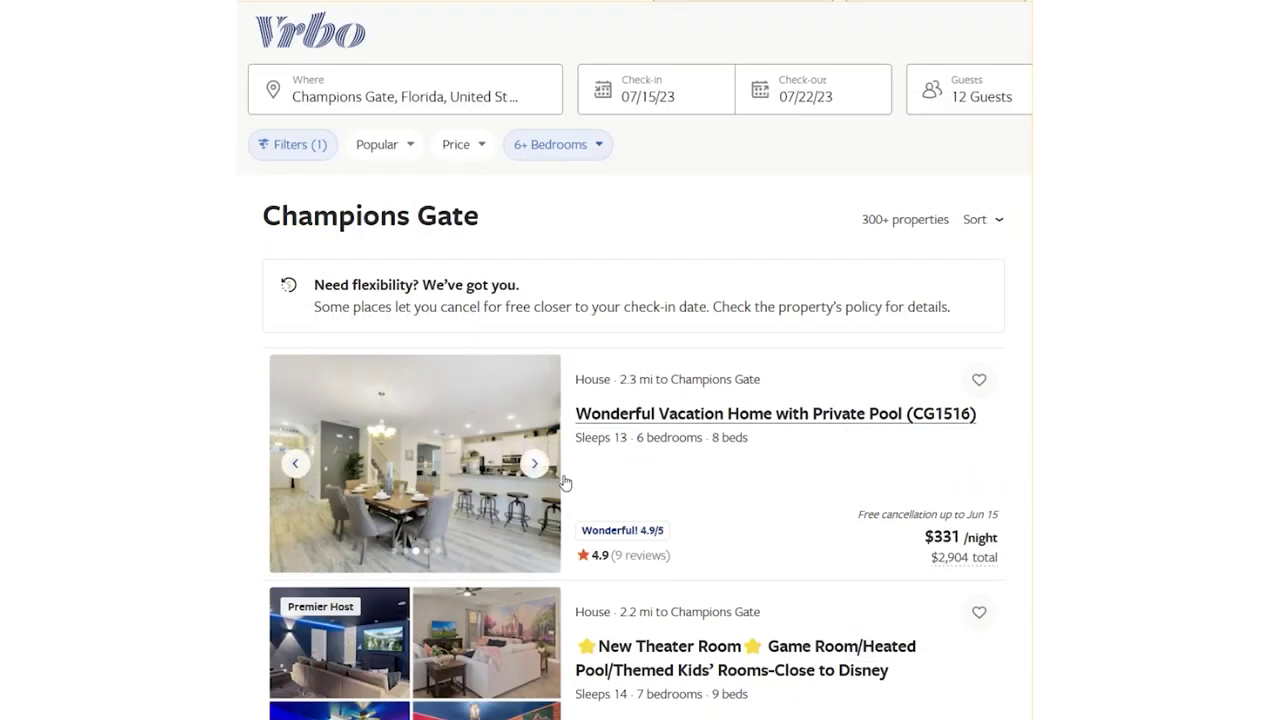
Page through five photos of the six-bedroom $331-per-night Champions Gate listing
mouse_move(780, 470)
click(535, 467)
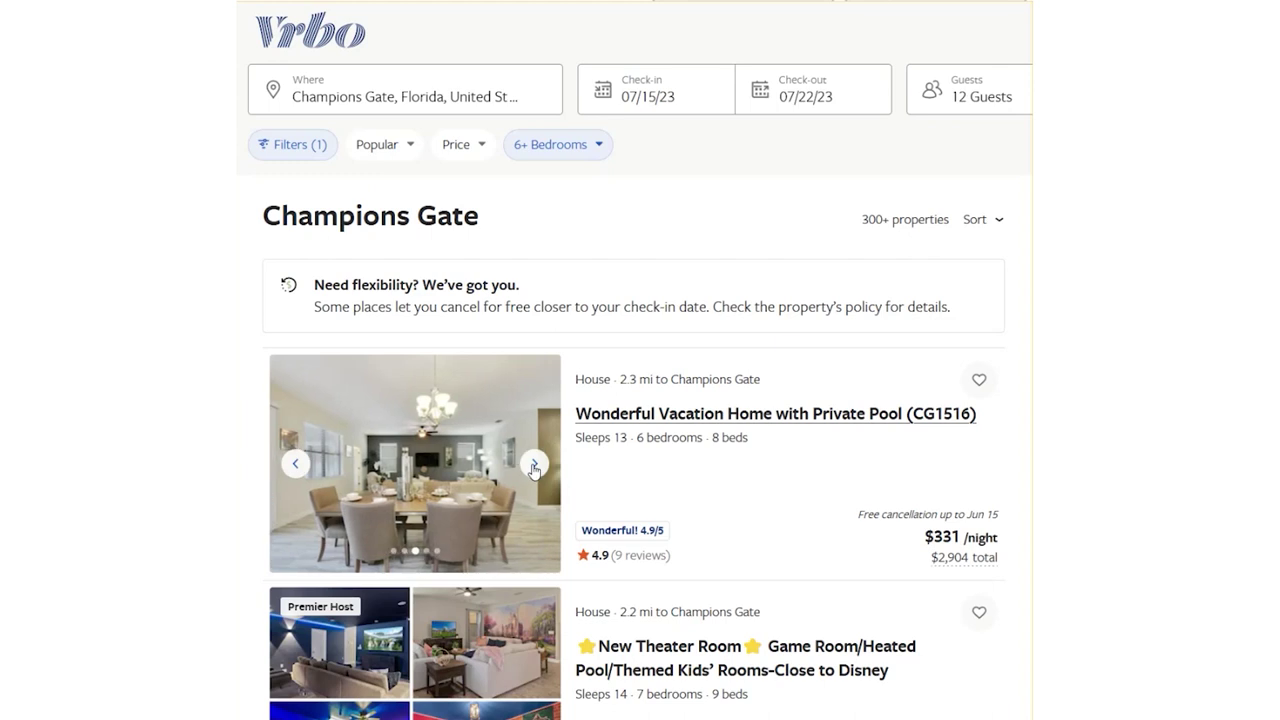
click(535, 467)
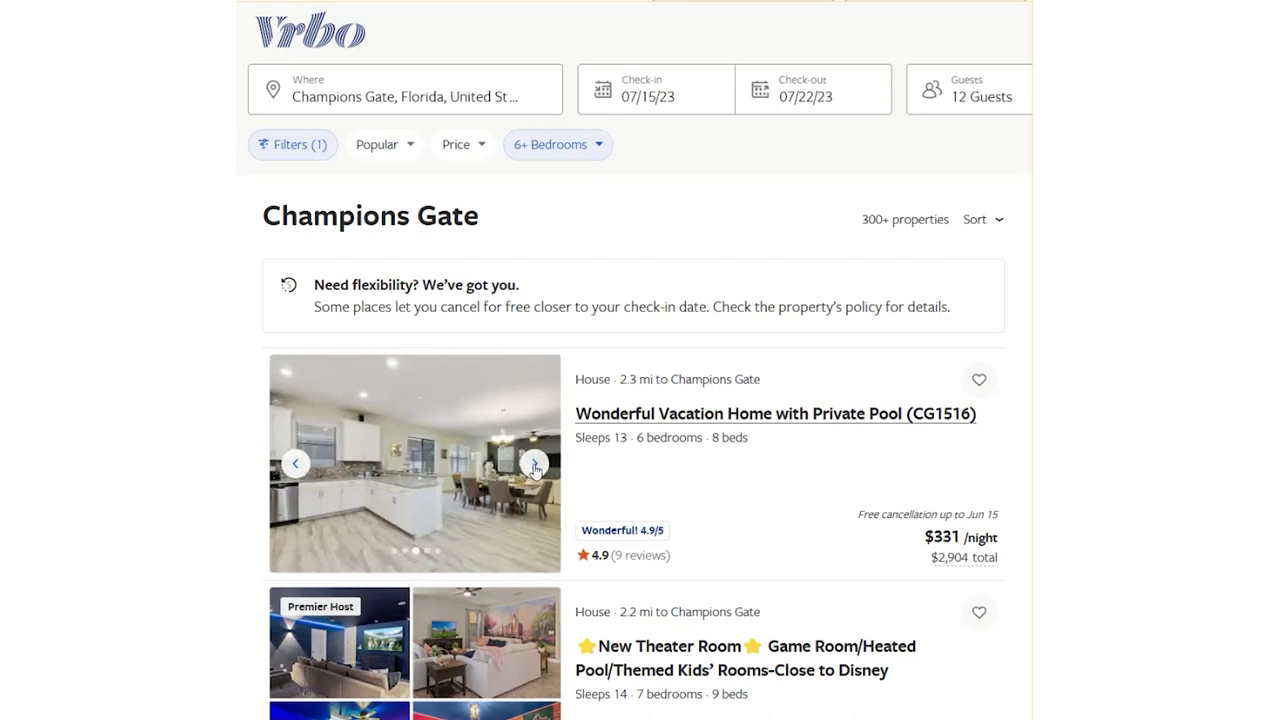
click(535, 467)
click(535, 467)
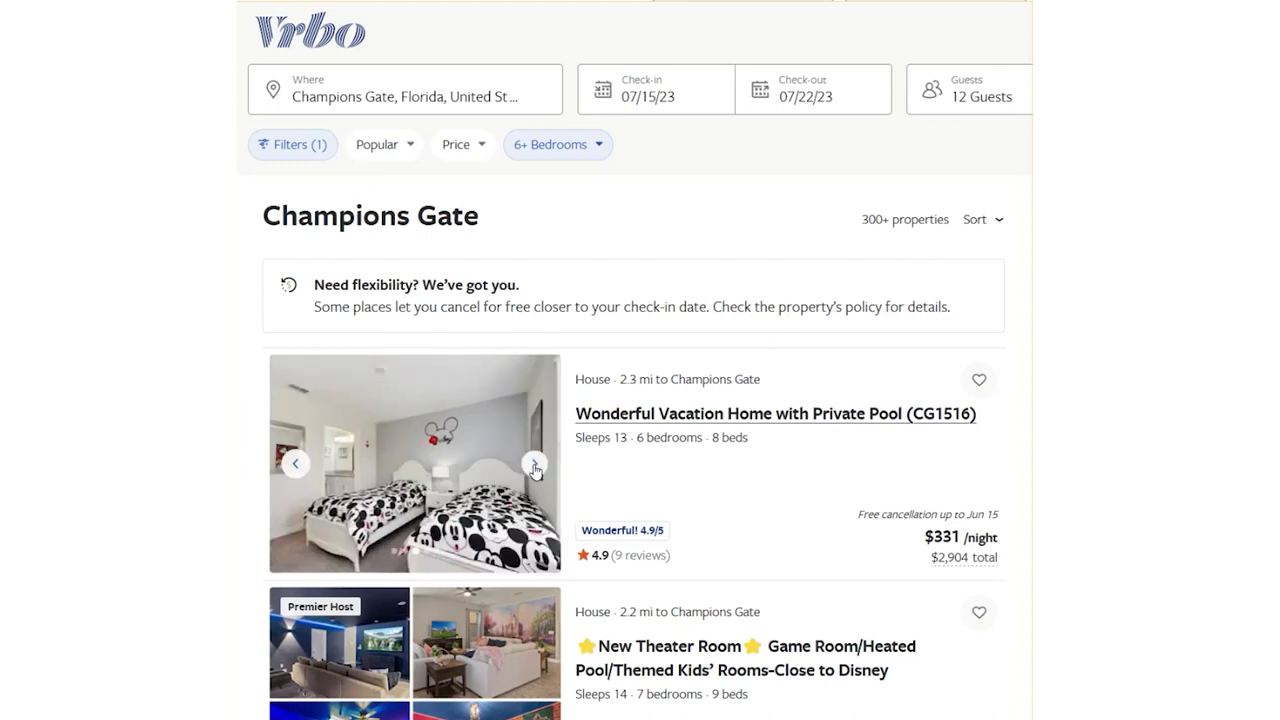
click(535, 467)
middle_click(1010, 470)
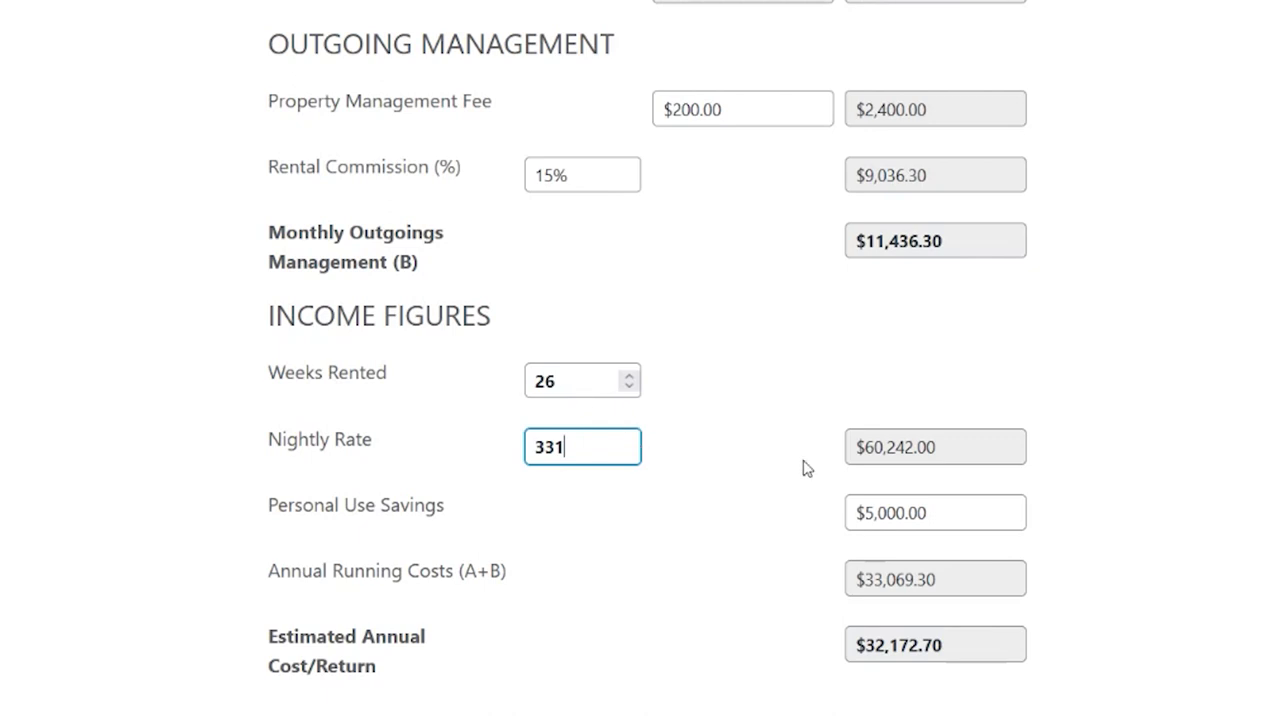
click(857, 447)
drag(857, 447, 954, 446)
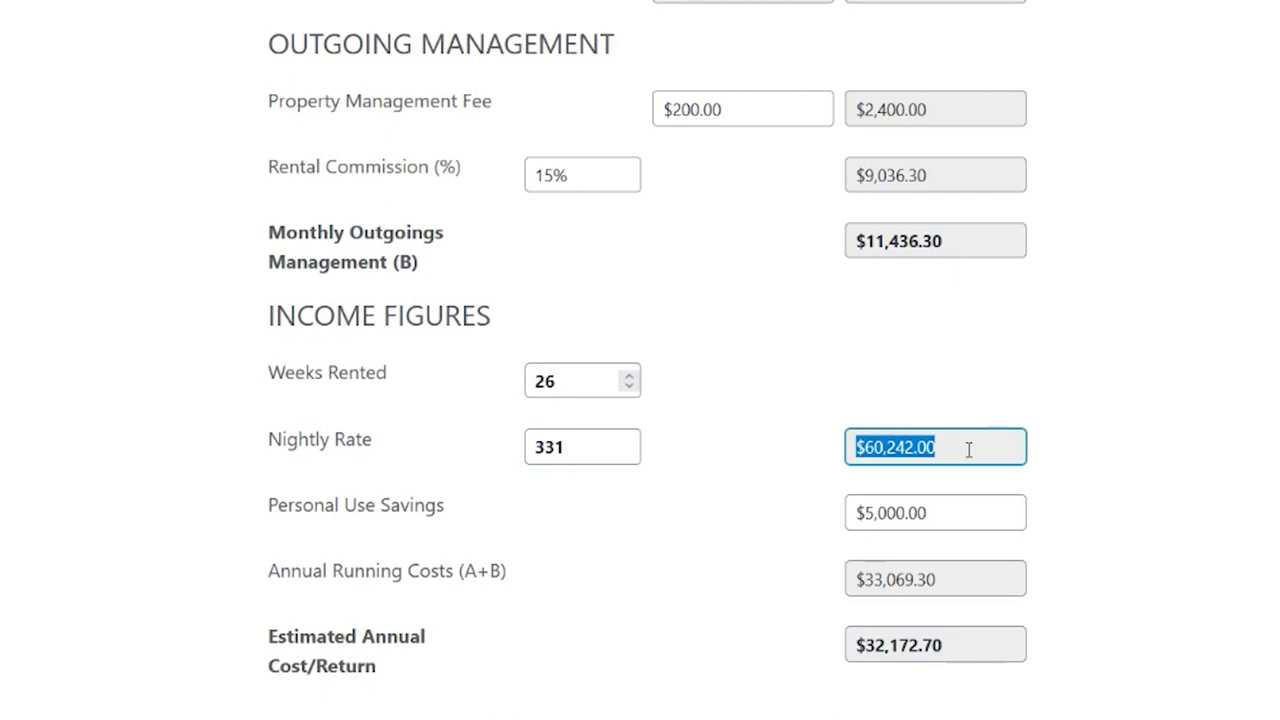
click(1077, 466)
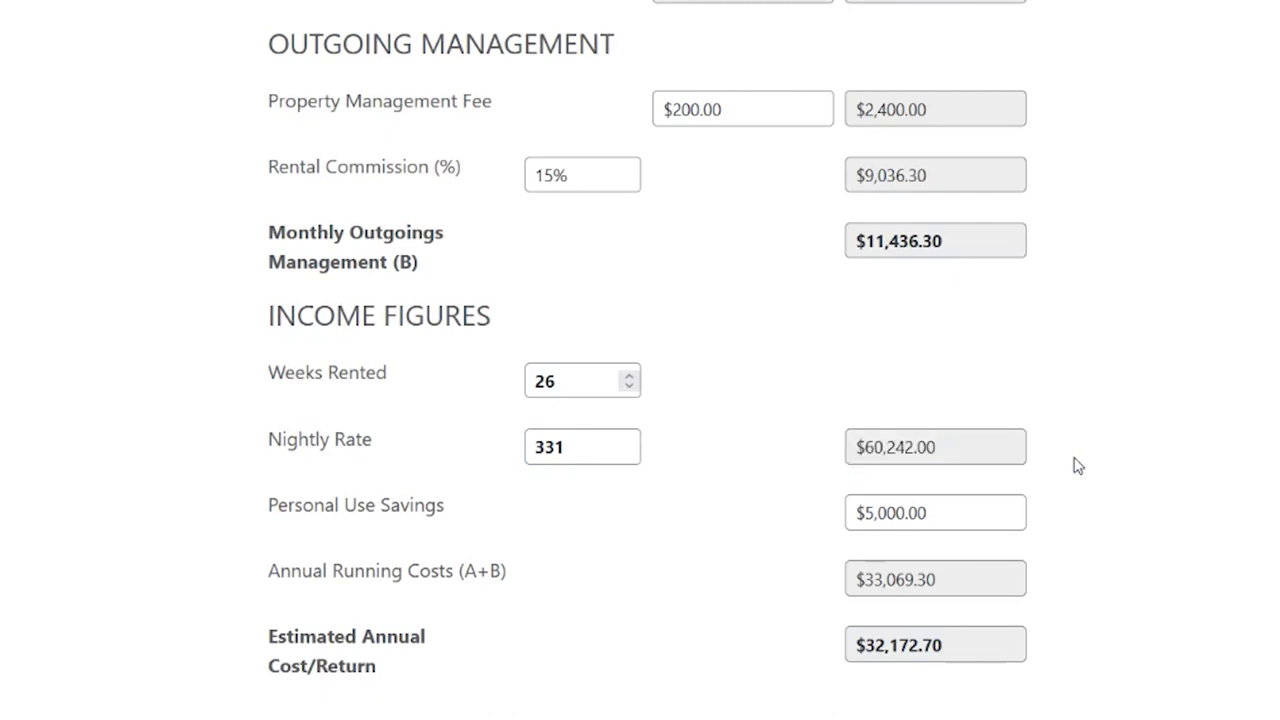
click(942, 514)
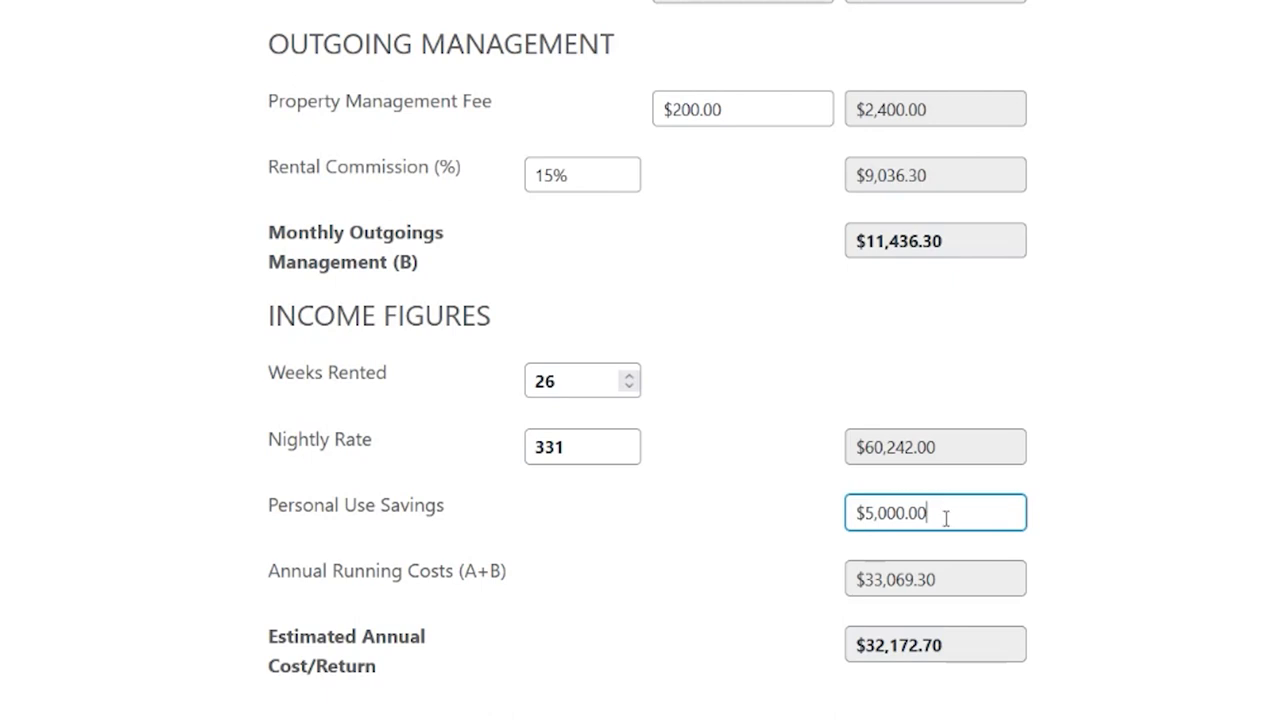
click(951, 577)
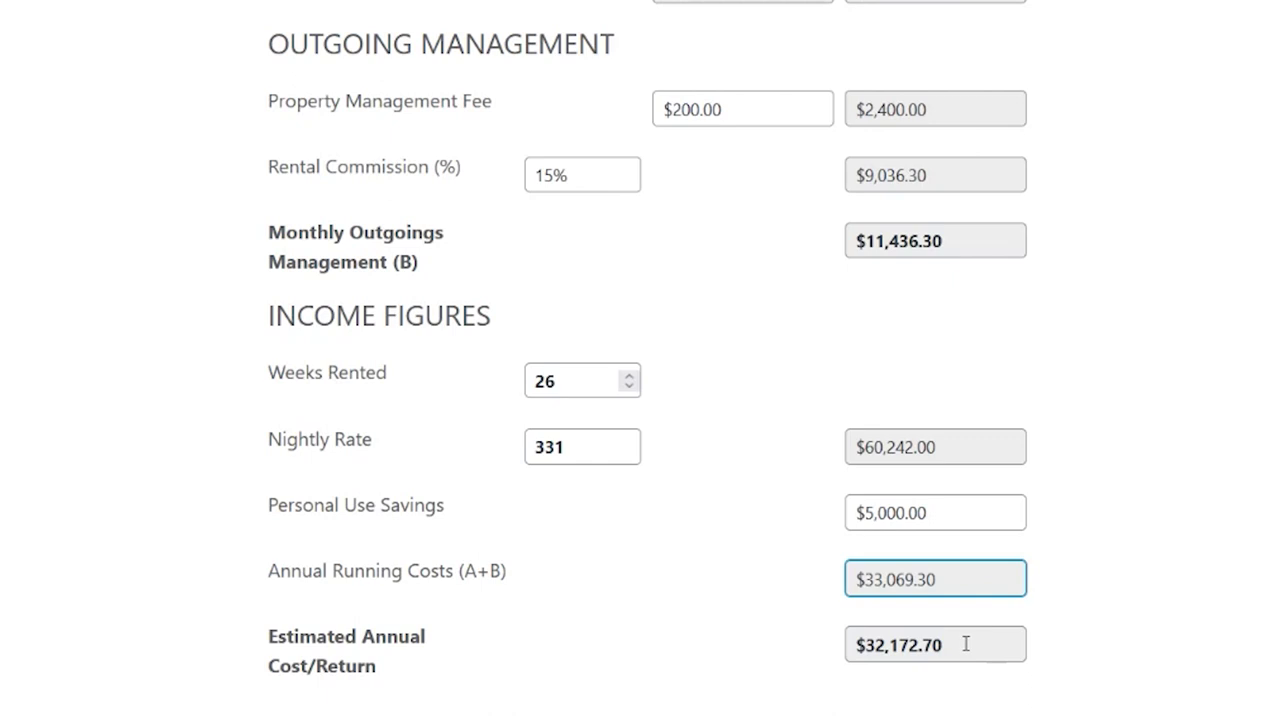
click(966, 644)
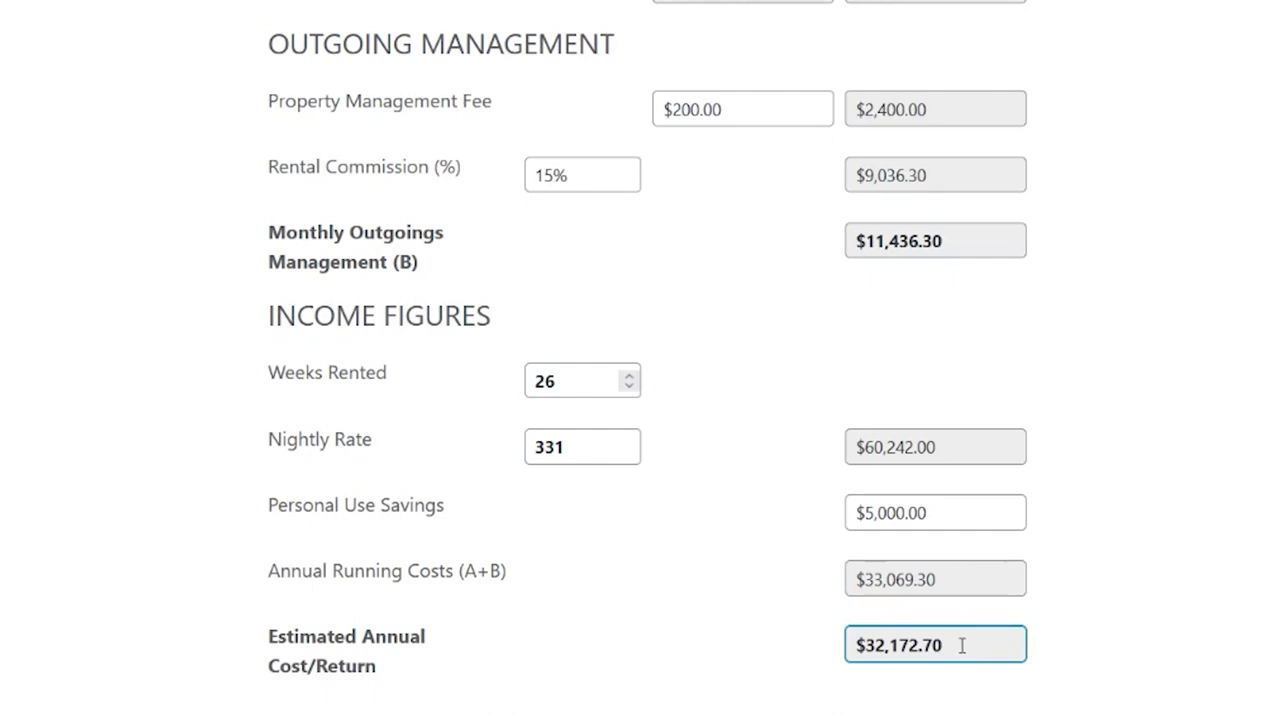
scroll(850, 680, up, 1)
Change the down payment from 100% to 20%, giving $140,000
scroll(850, 680, up, 2)
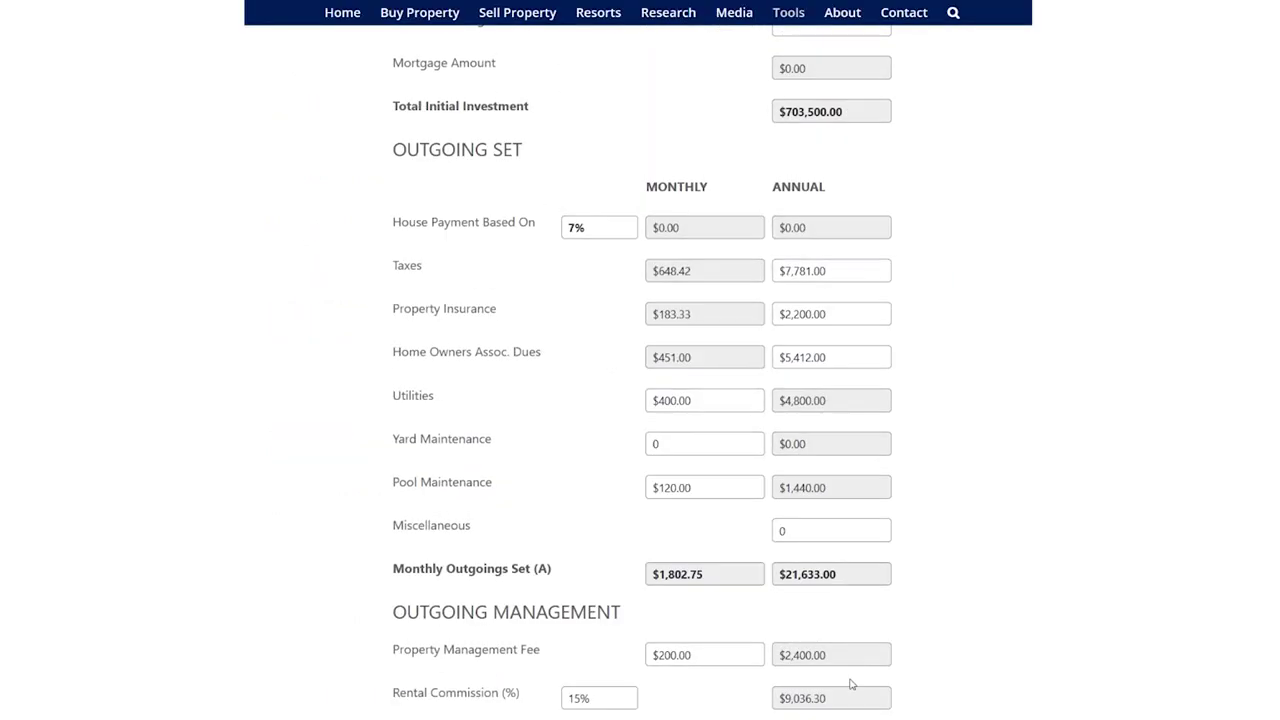
scroll(850, 684, up, 2)
scroll(850, 684, up, 3)
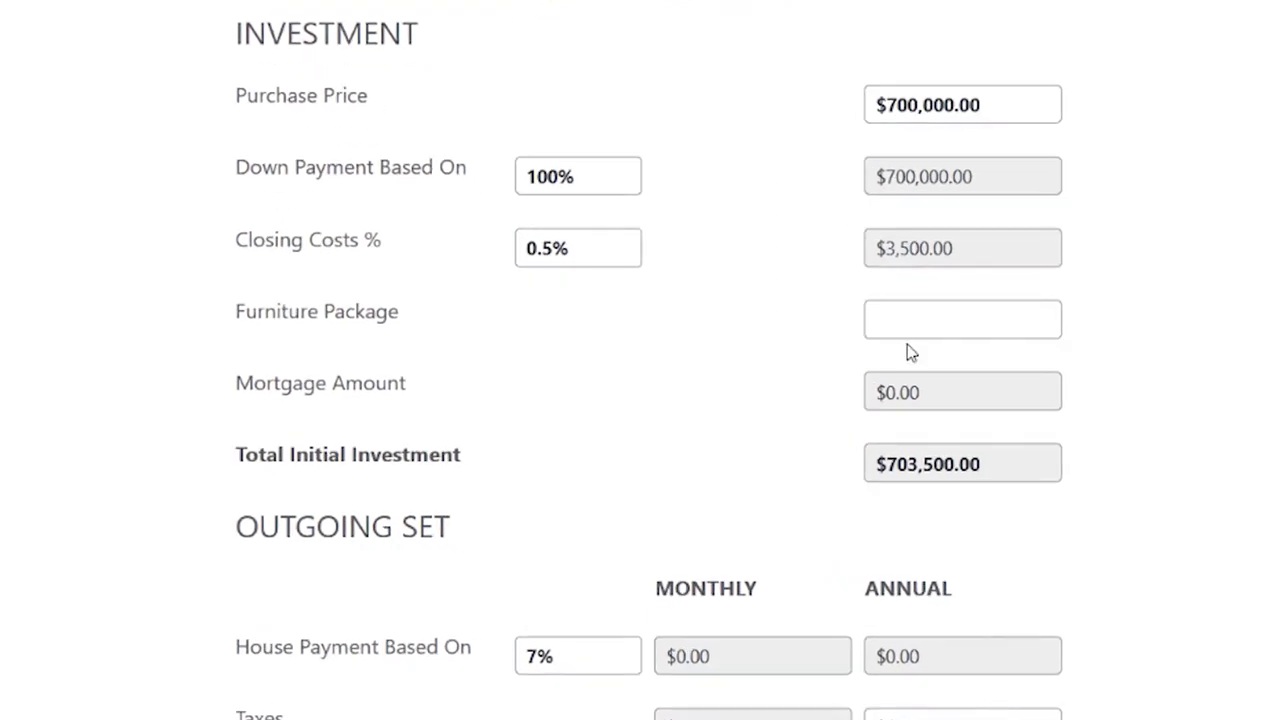
drag(546, 176, 522, 176)
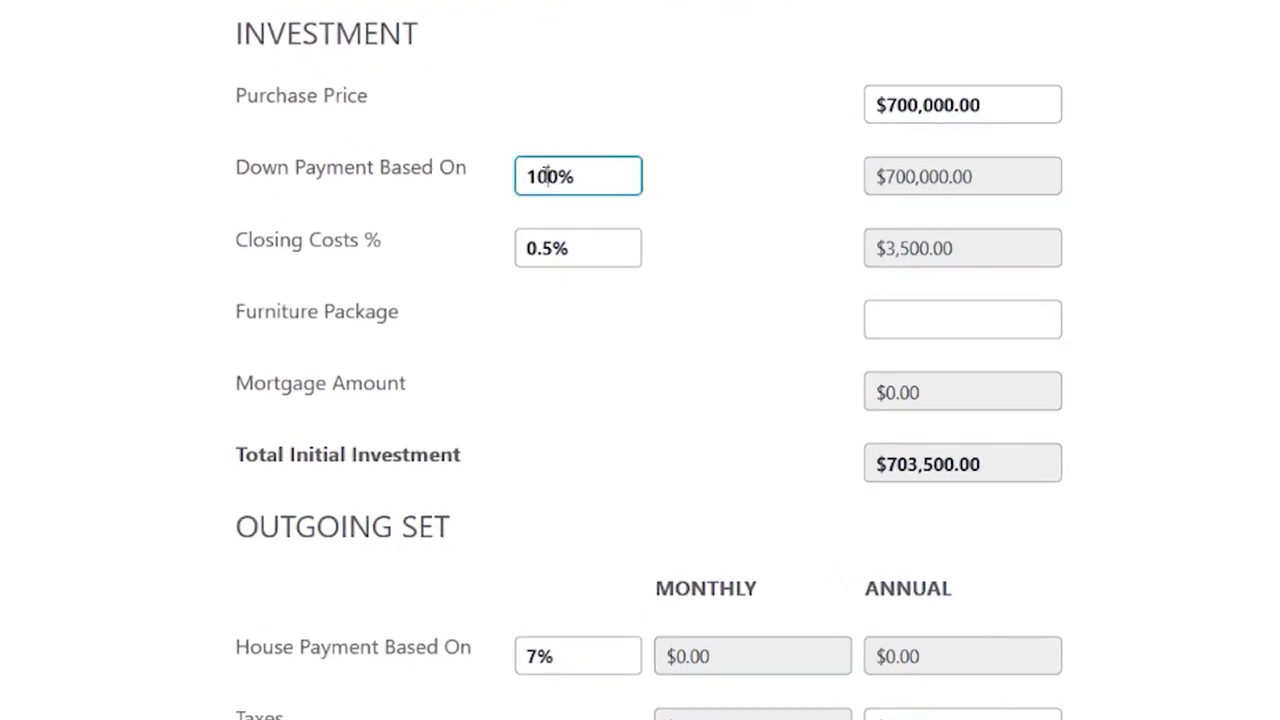
text(20)
key(BackSpace)
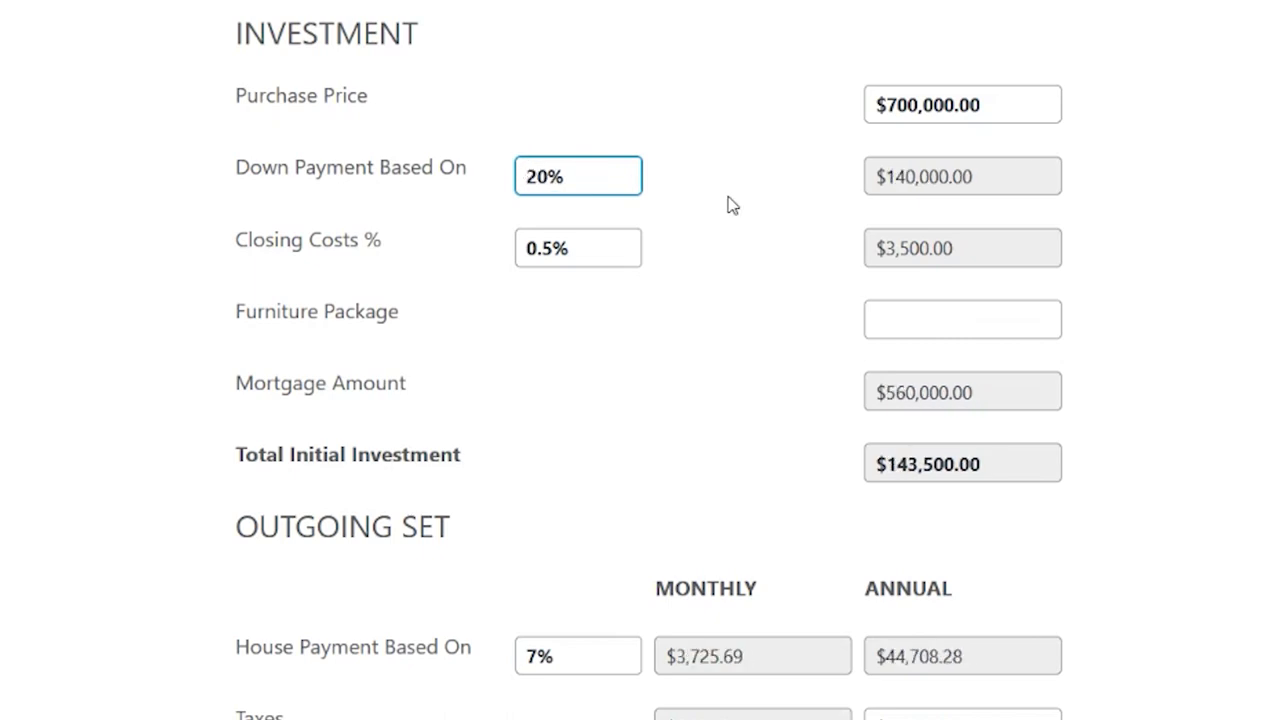
click(1040, 181)
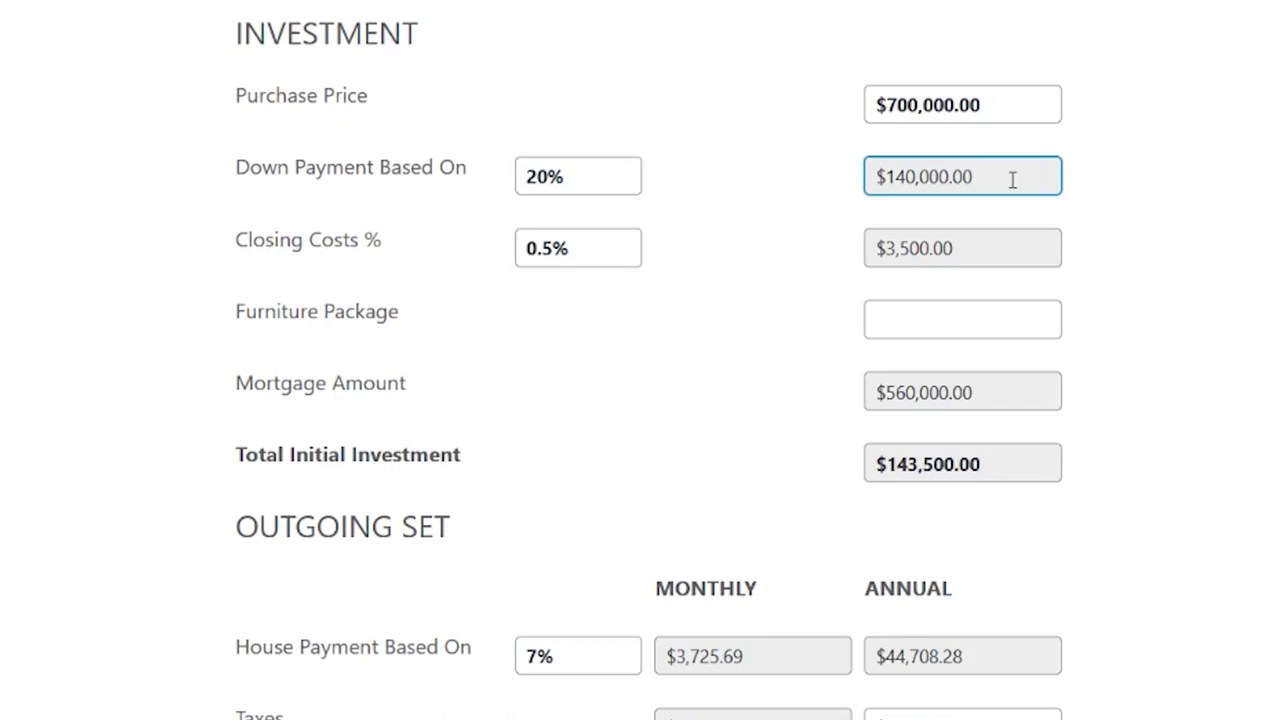
Set closing costs to 2.5% and check the $560,000 mortgage and $157,500 total investment
click(537, 248)
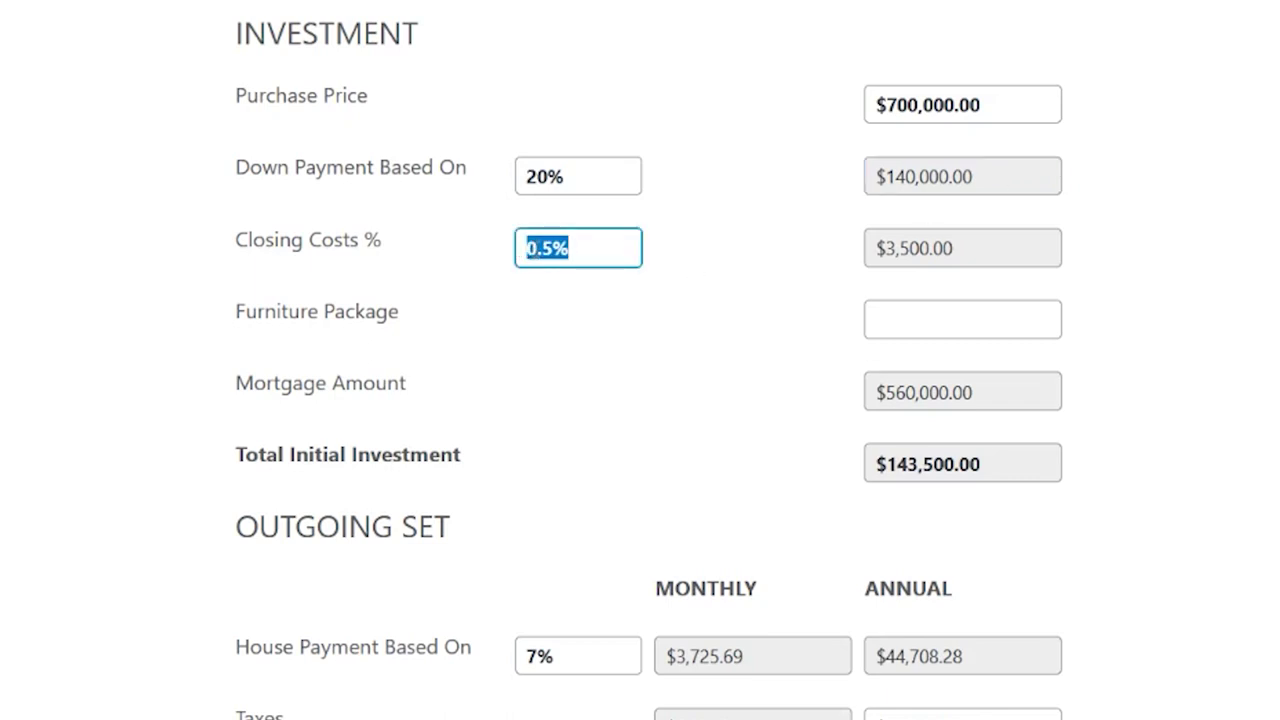
click(531, 248)
drag(535, 249, 528, 248)
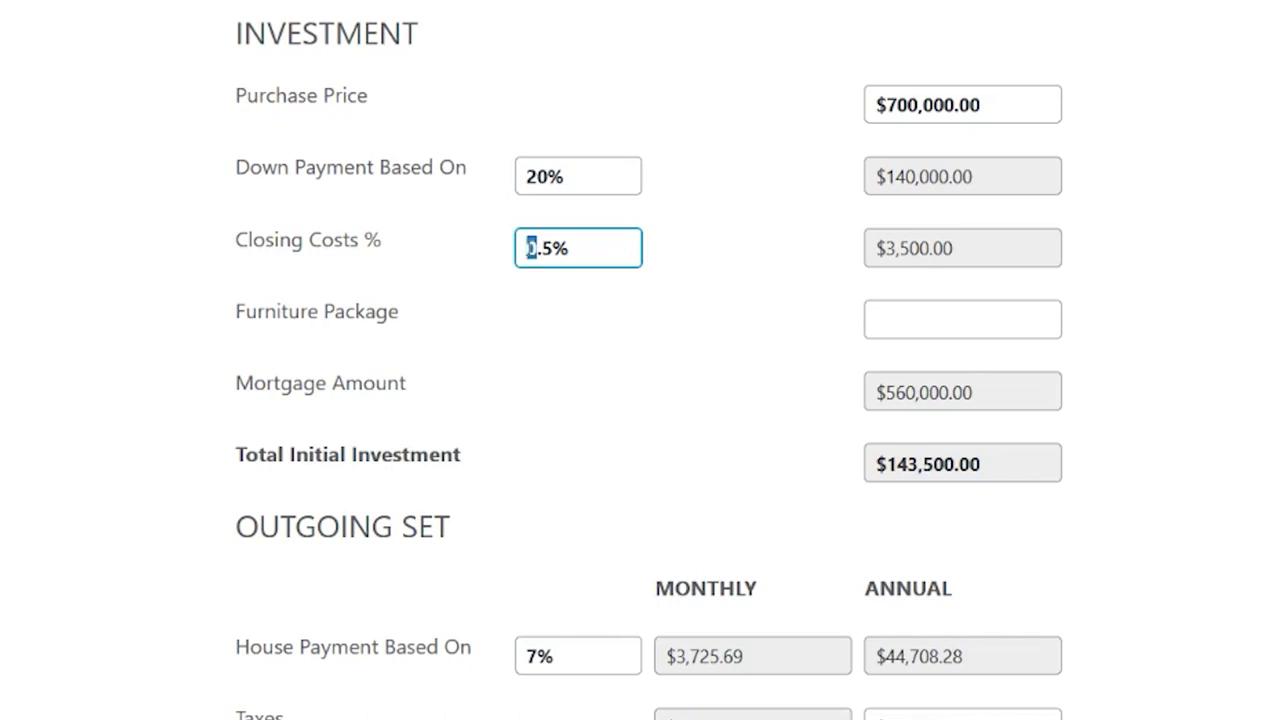
text(2)
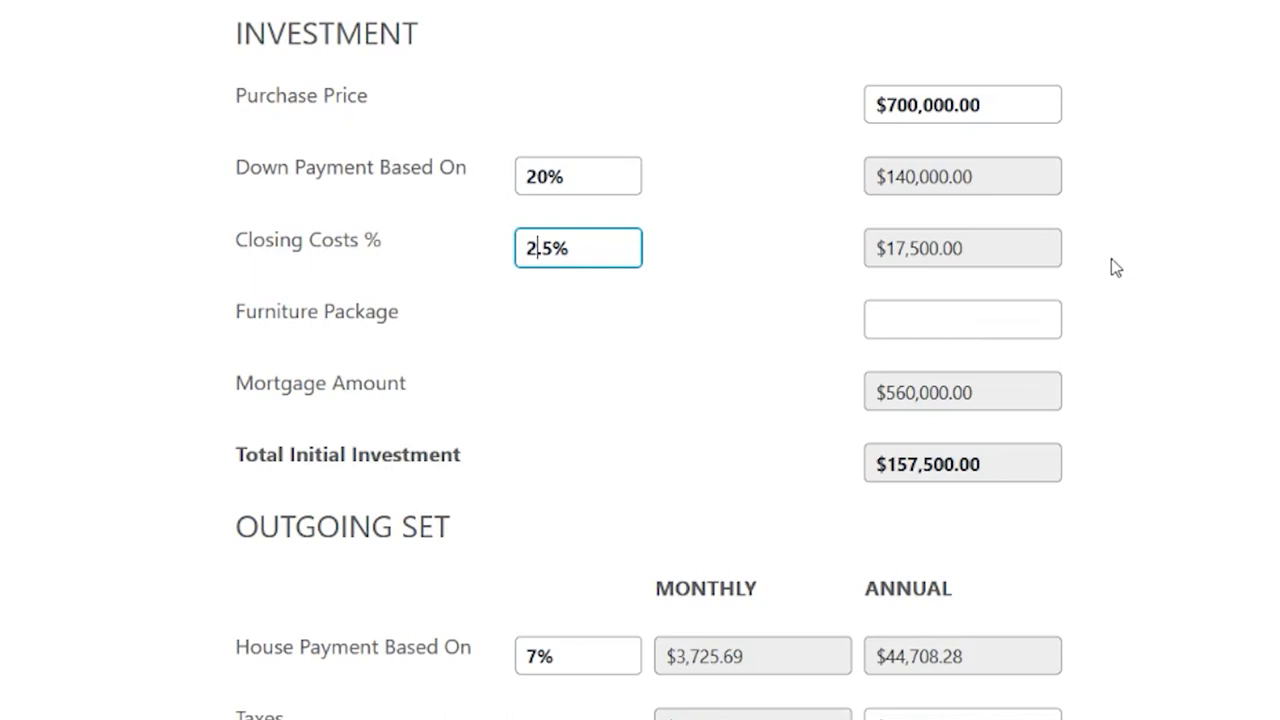
click(1018, 394)
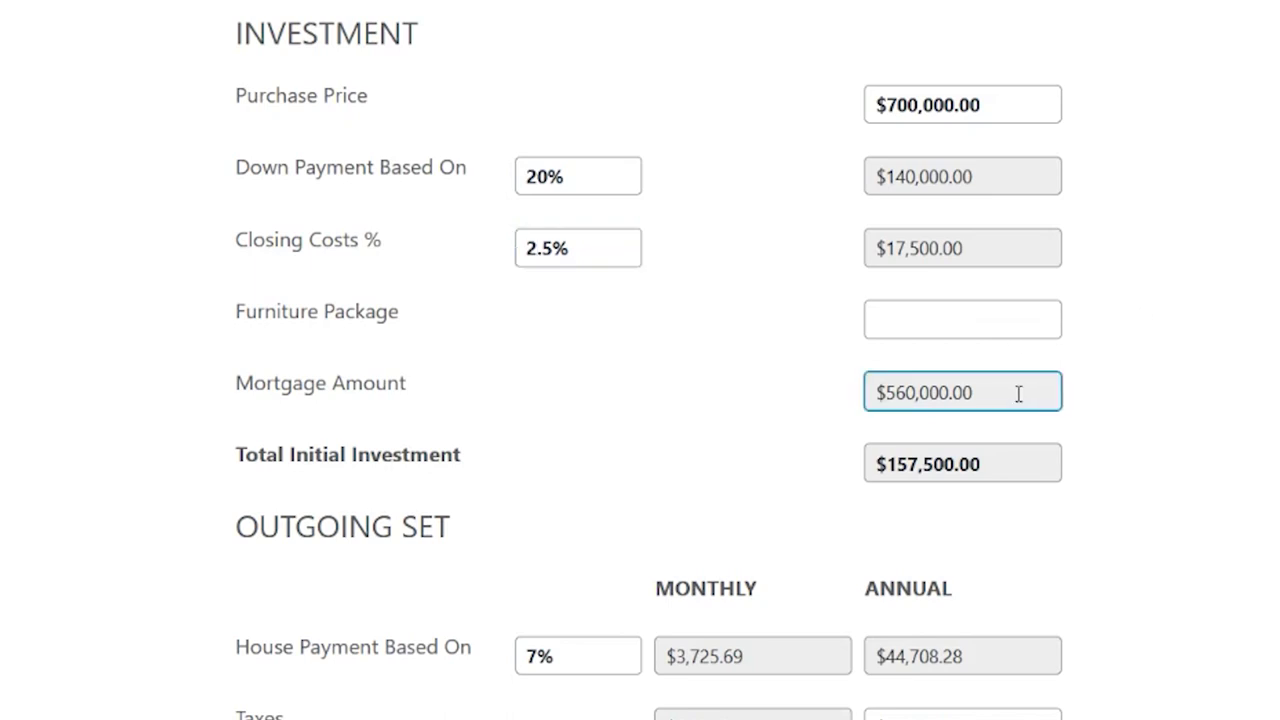
click(1008, 463)
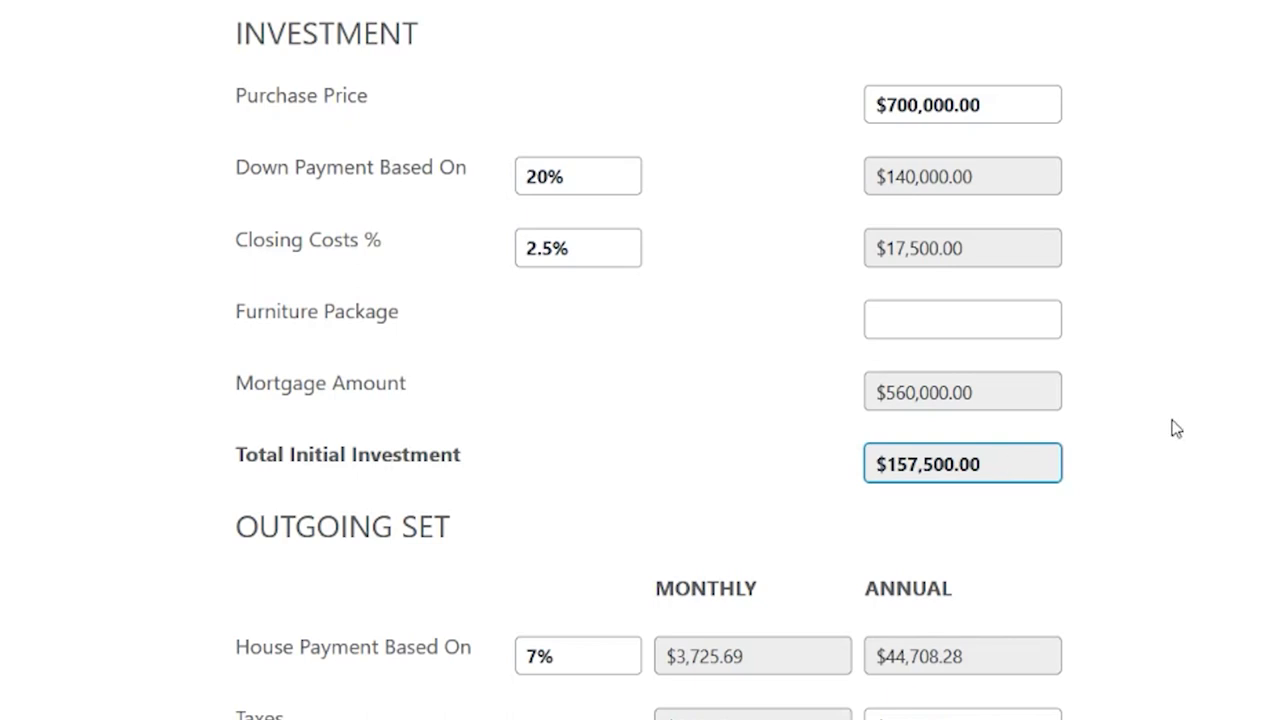
scroll(1174, 432, down, 2)
scroll(1174, 432, down, 2)
scroll(1166, 434, down, 1)
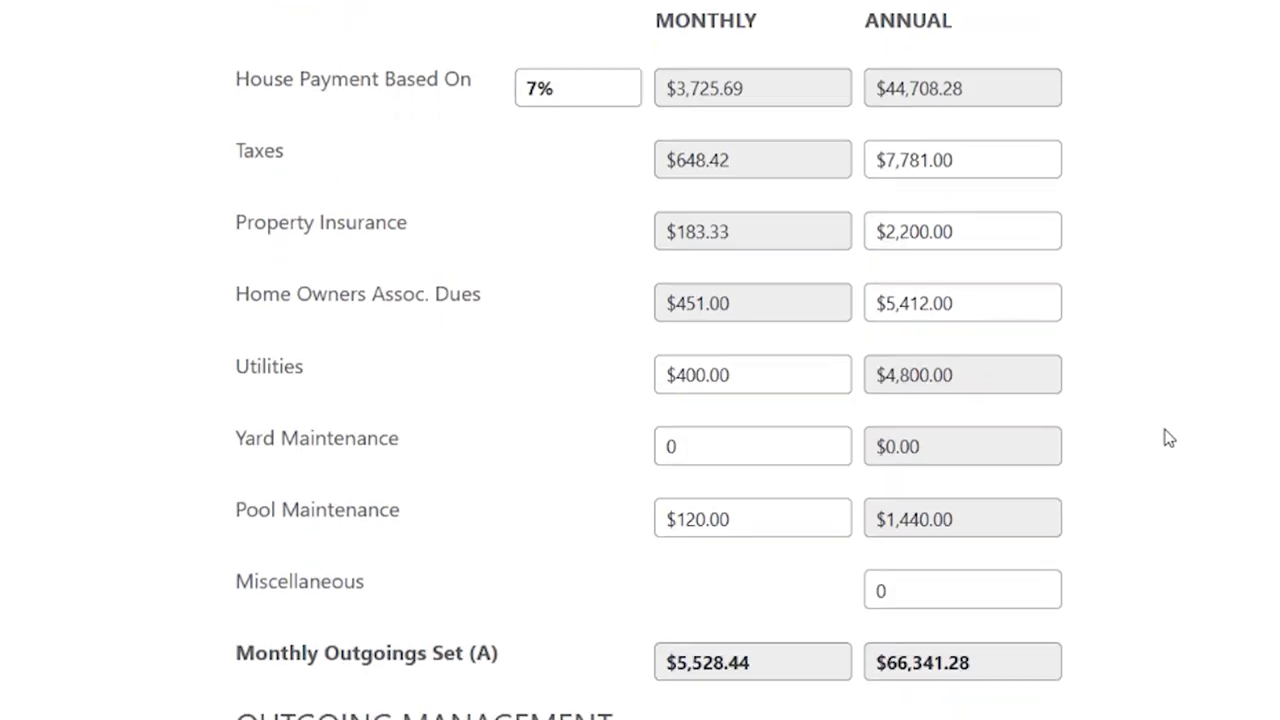
scroll(1166, 436, down, 1)
scroll(1166, 436, up, 1)
scroll(1146, 483, up, 1)
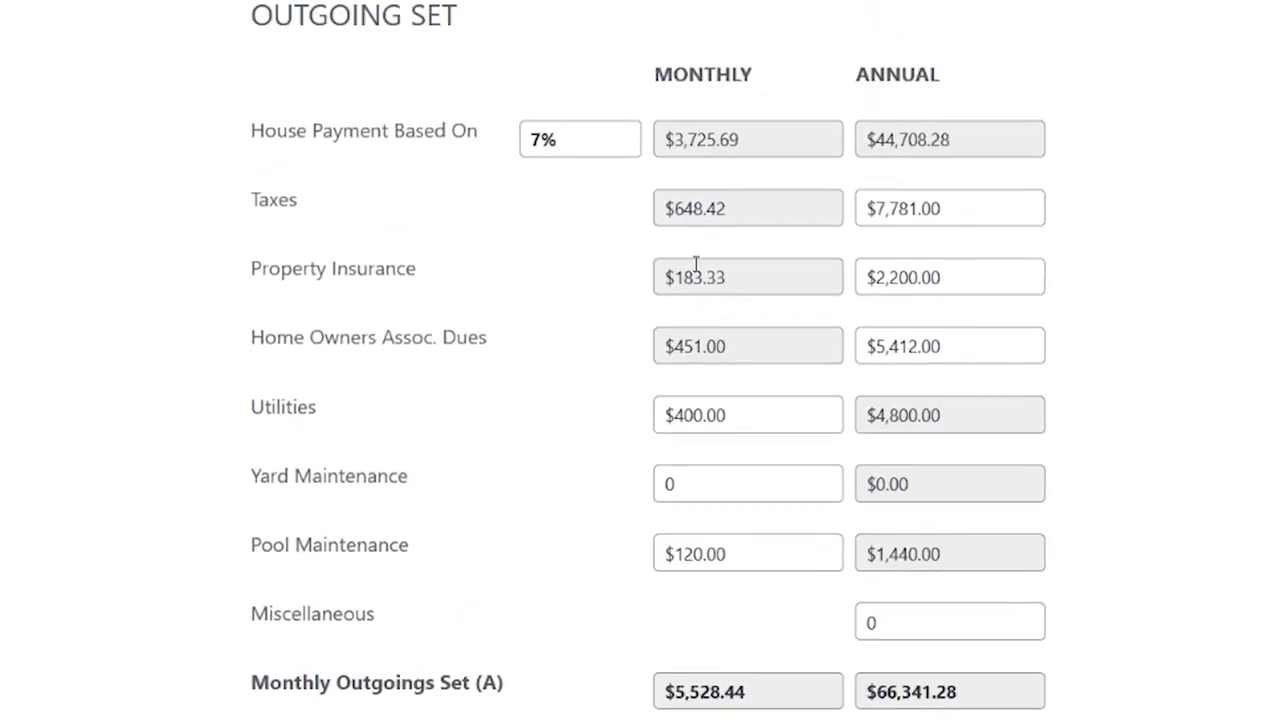
click(531, 139)
drag(531, 139, 560, 139)
click(569, 138)
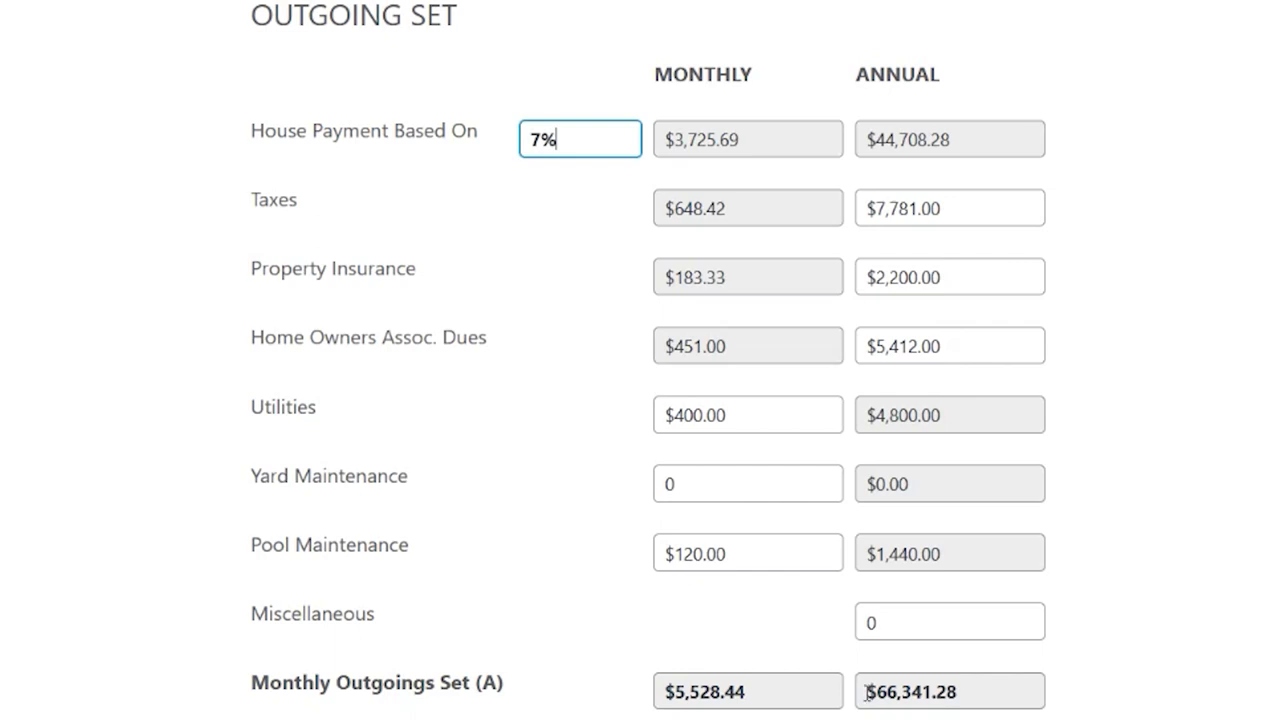
scroll(867, 691, down, 1)
scroll(867, 691, down, 2)
scroll(867, 691, down, 1)
scroll(868, 660, down, 2)
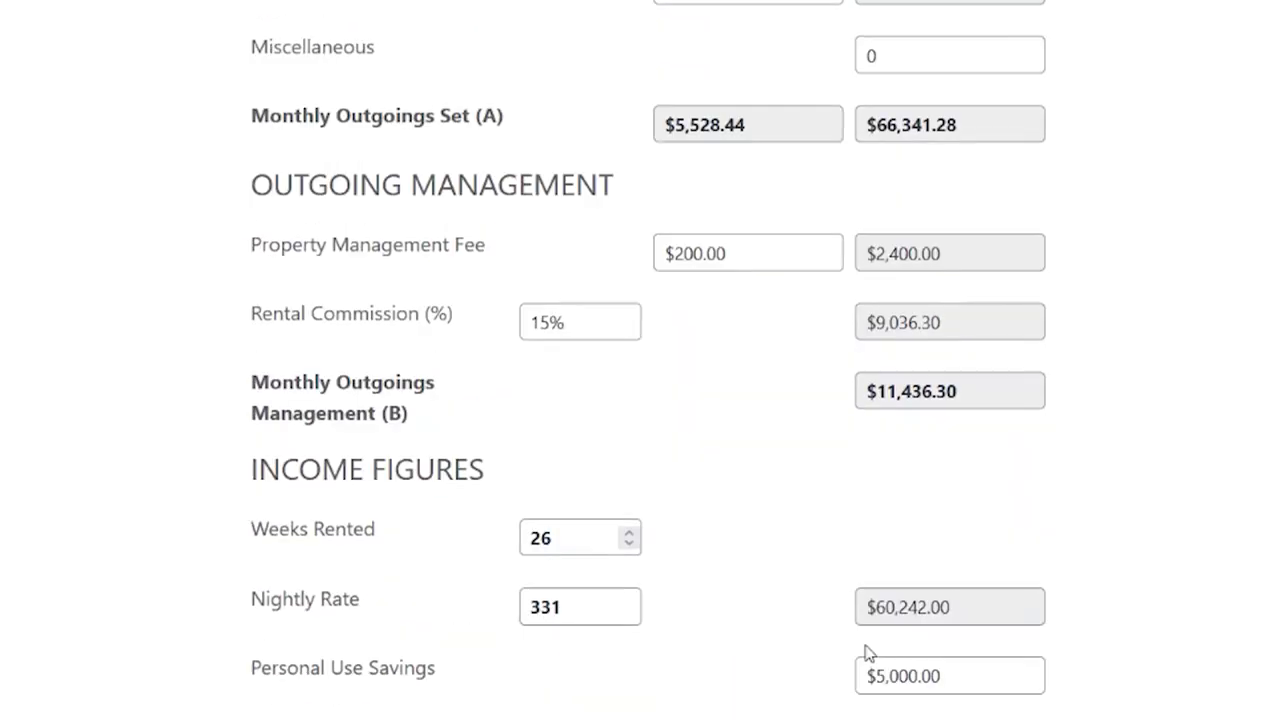
scroll(867, 652, down, 2)
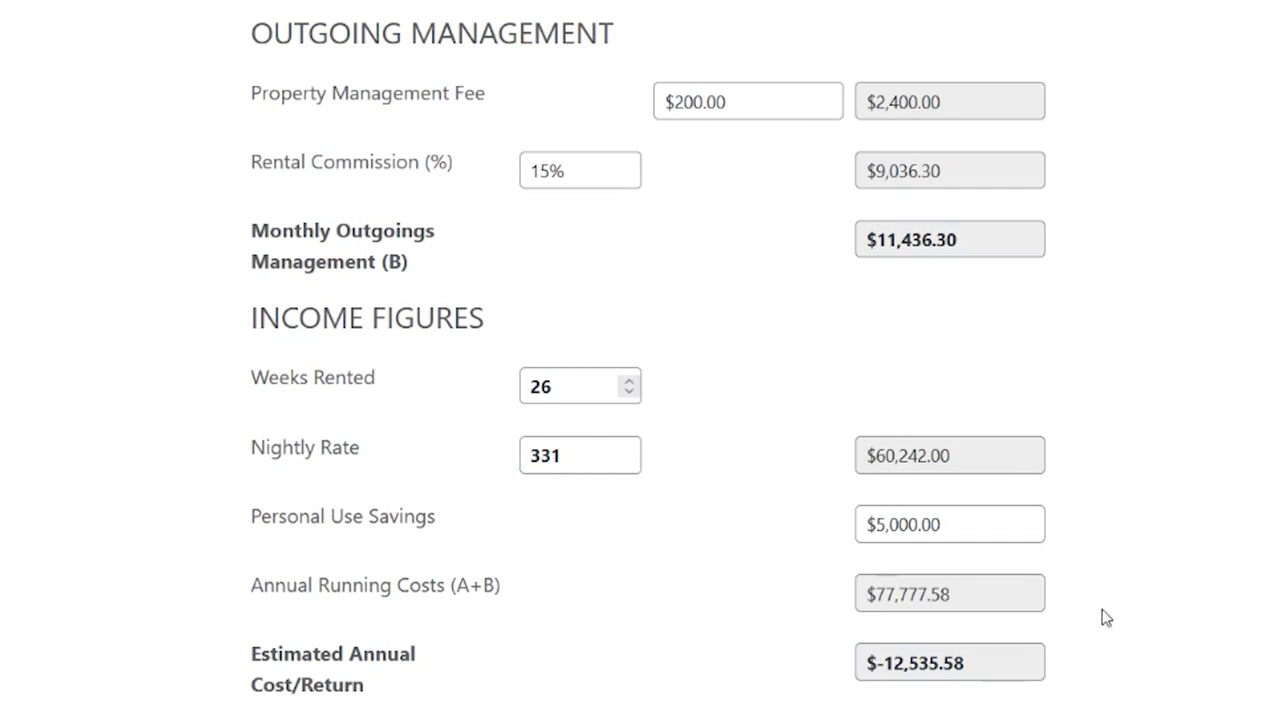
click(996, 664)
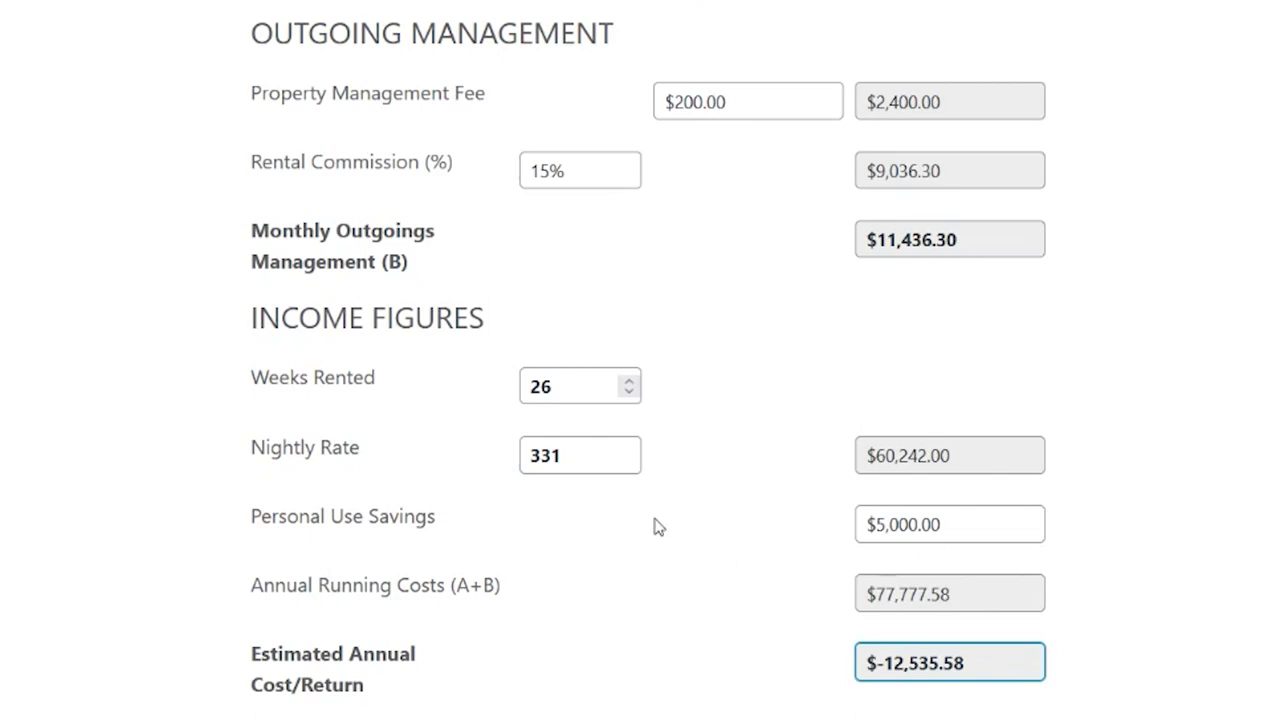
click(573, 390)
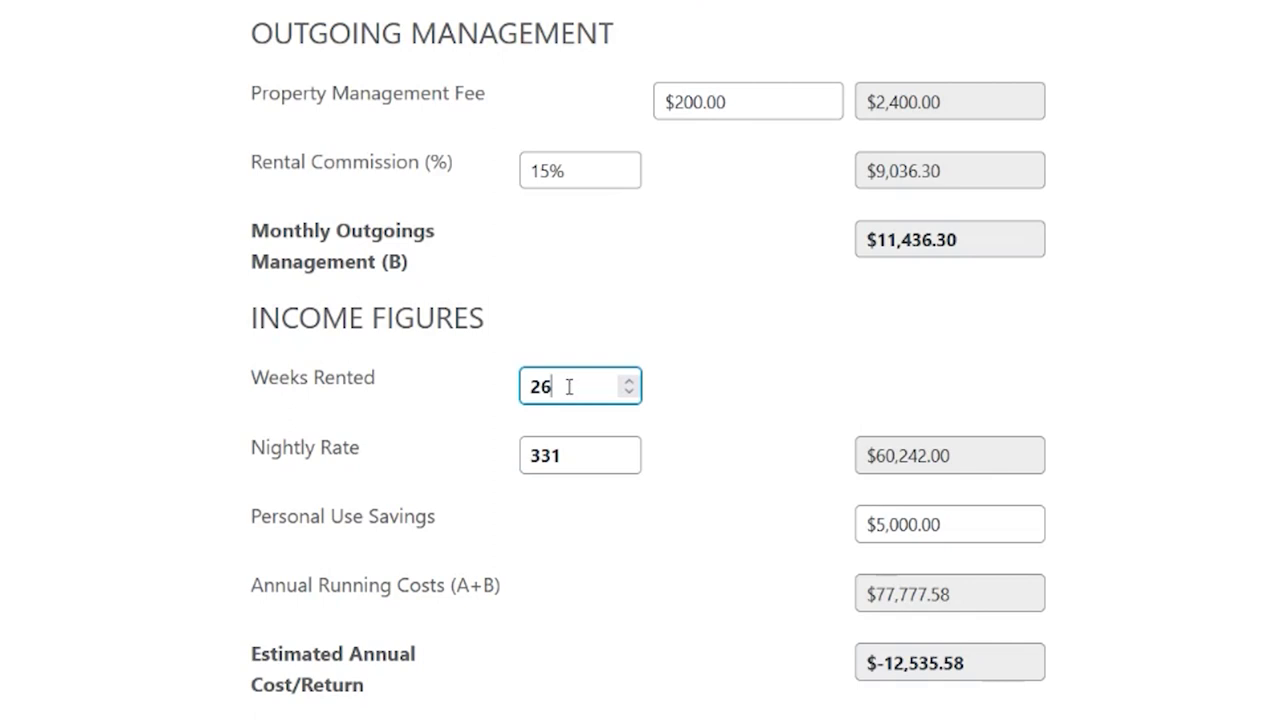
Change weeks rented from 26 to 34, lifting income to $78,778 and return to $3,220.02
drag(568, 386, 523, 391)
text(34)
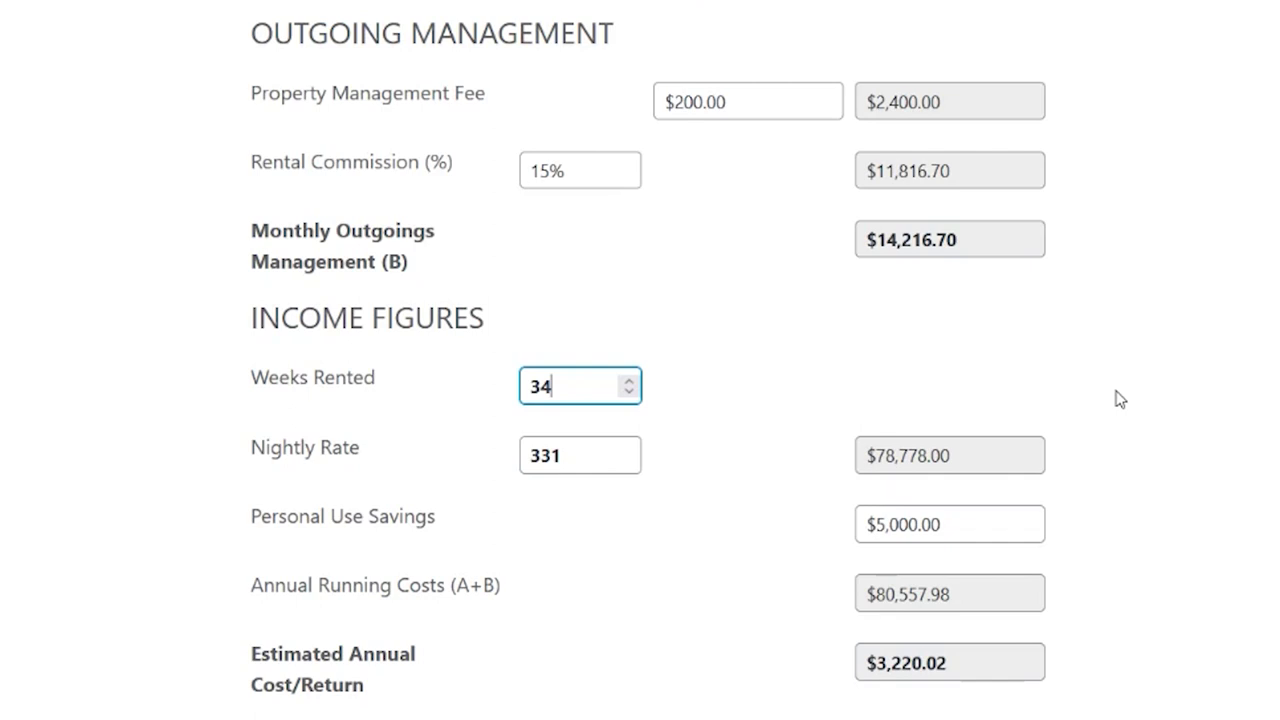
click(575, 459)
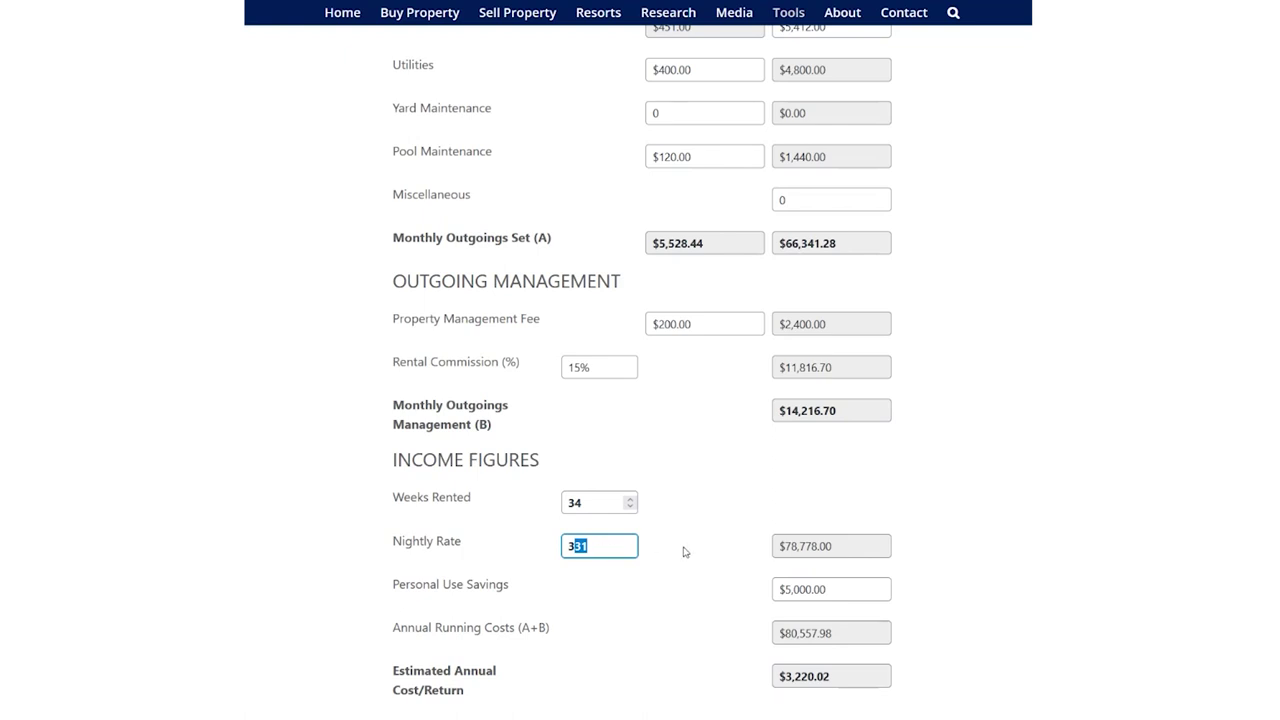
Change the nightly rate to 380, giving $90,440 income and a $13,132.72 annual return
text(80)
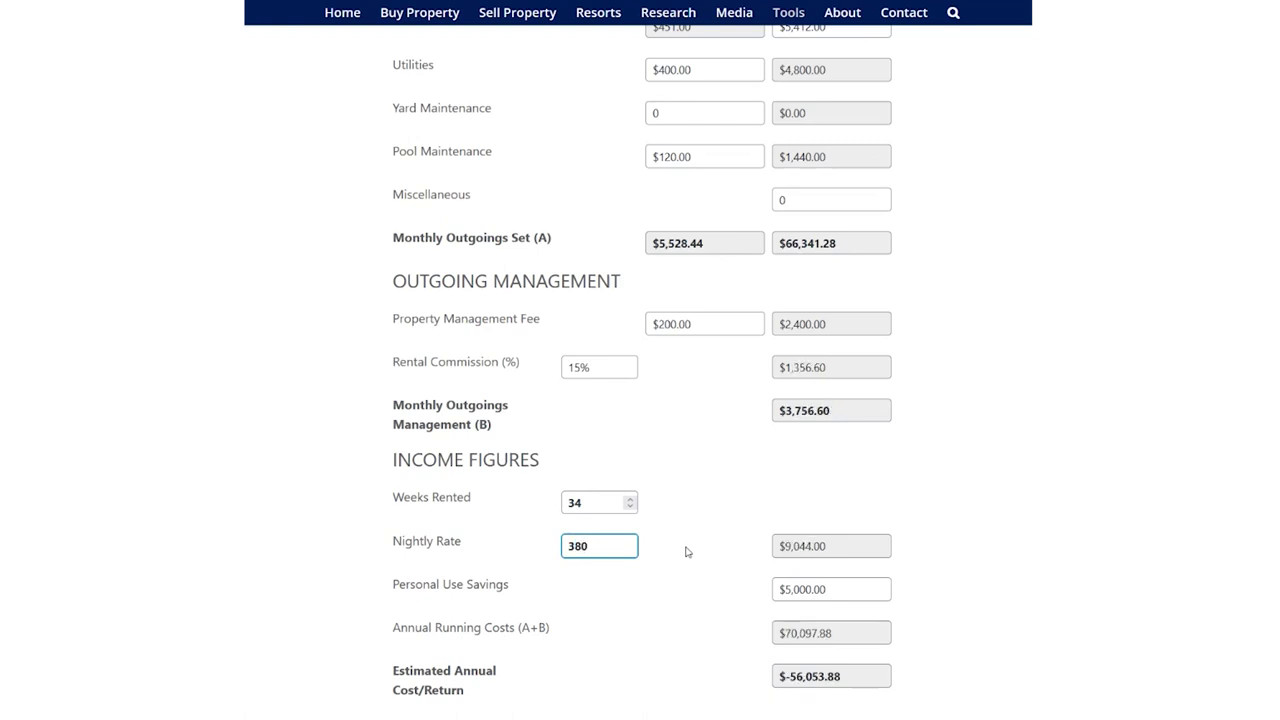
click(690, 552)
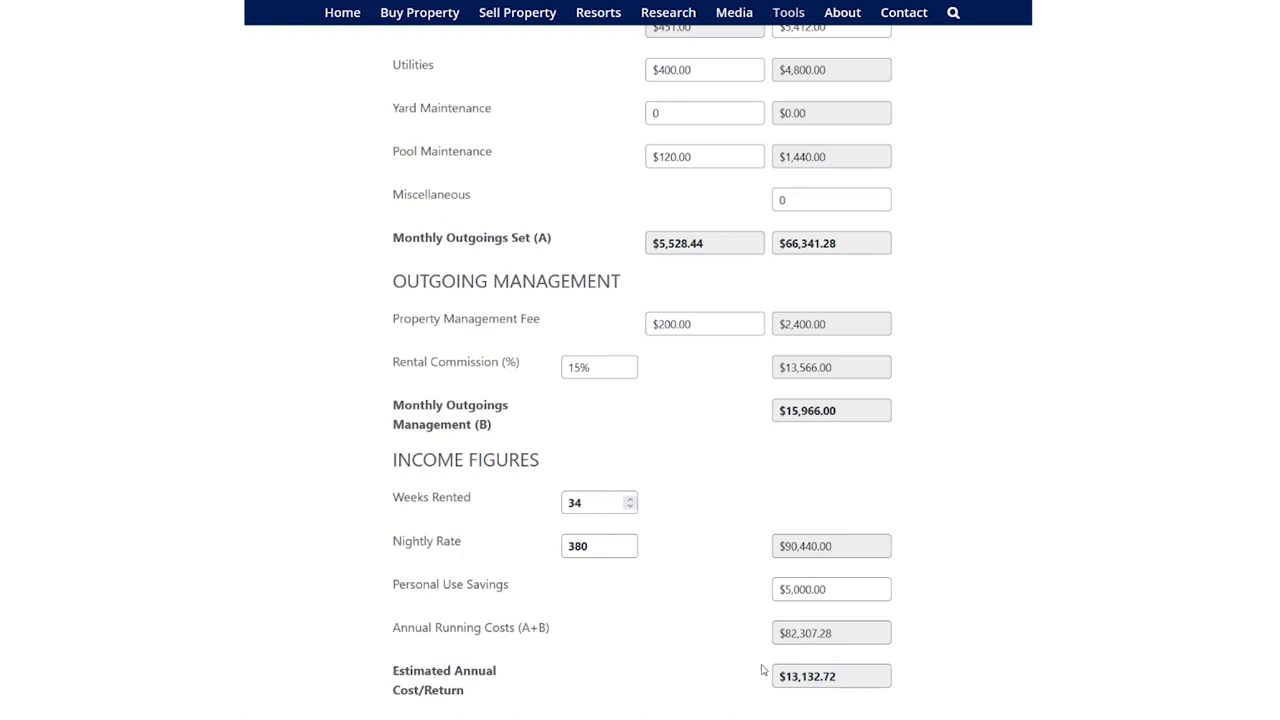
drag(781, 677, 842, 677)
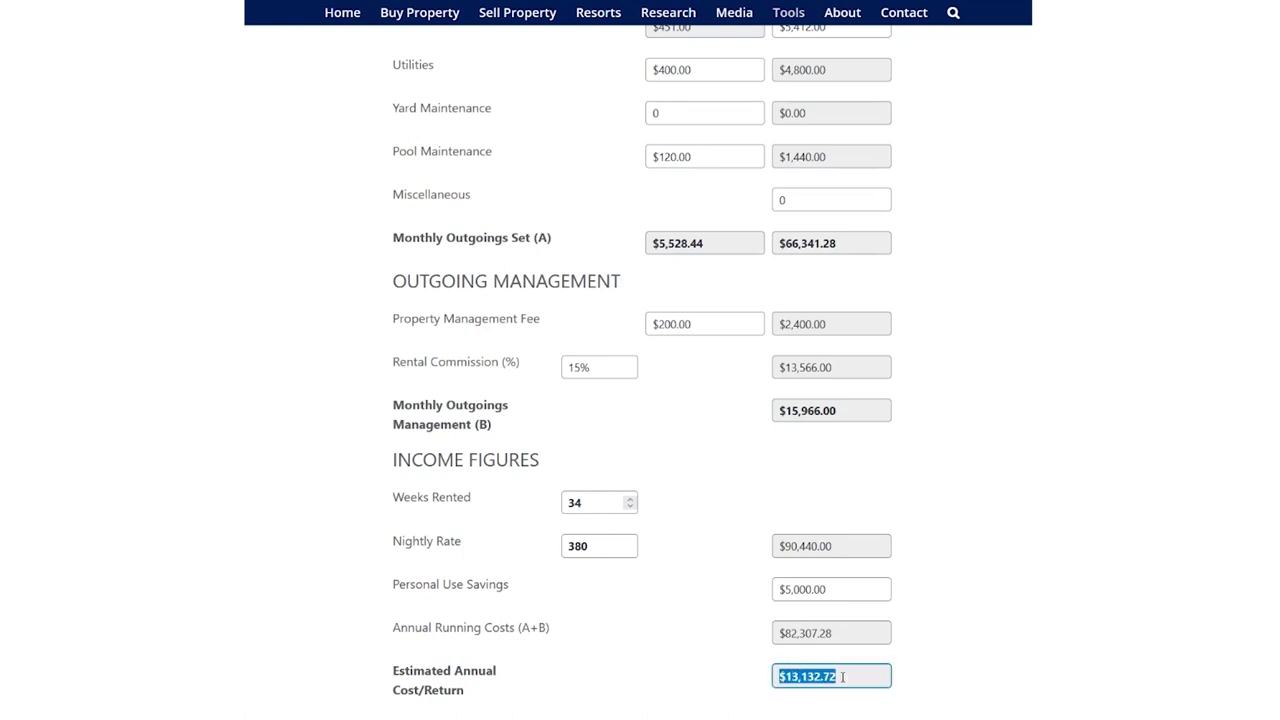
click(931, 653)
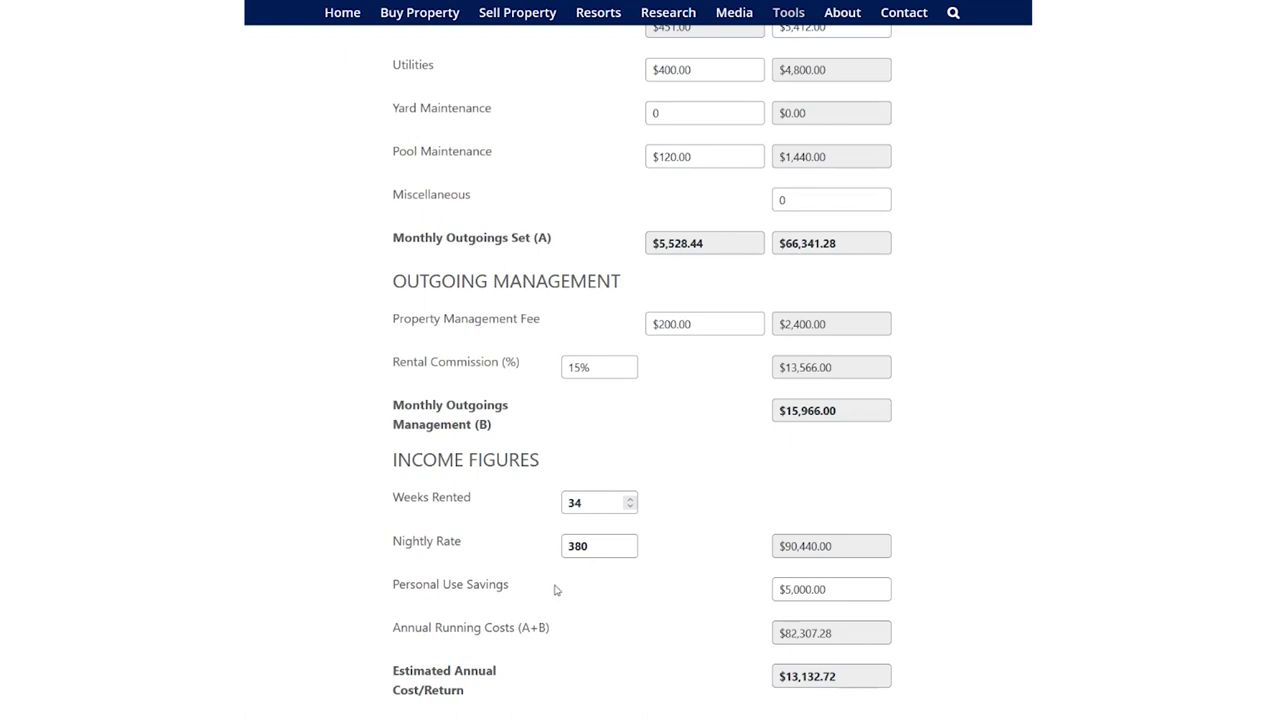
Set 28 weeks rented at a 350 nightly rate, yielding $68,600 income and -$5,431.28
drag(583, 502, 566, 502)
text(28)
drag(590, 543, 574, 545)
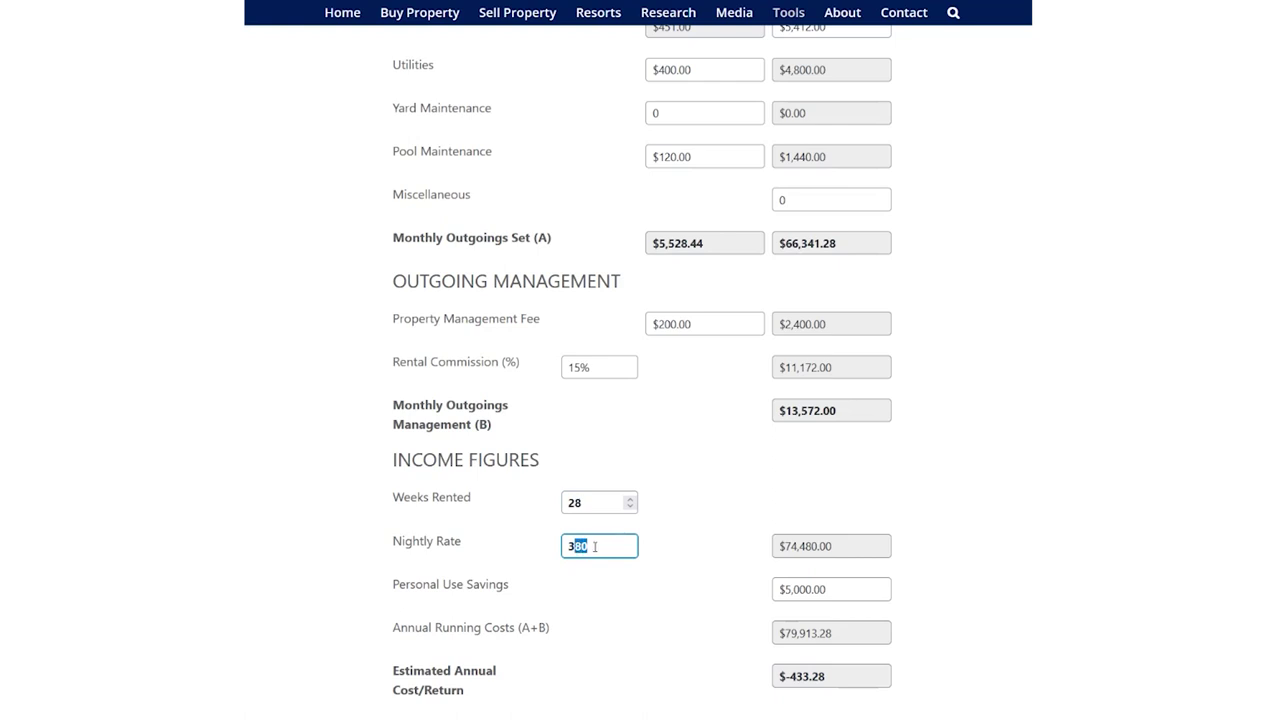
text(50)
click(908, 557)
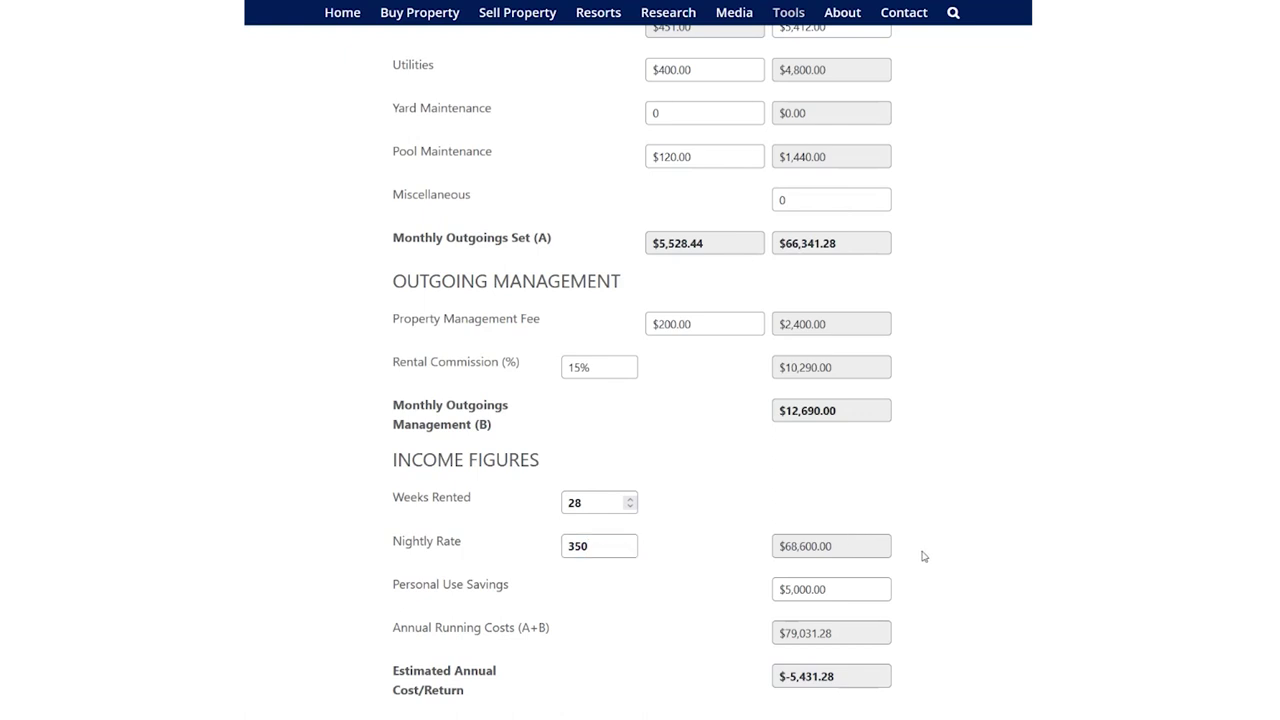